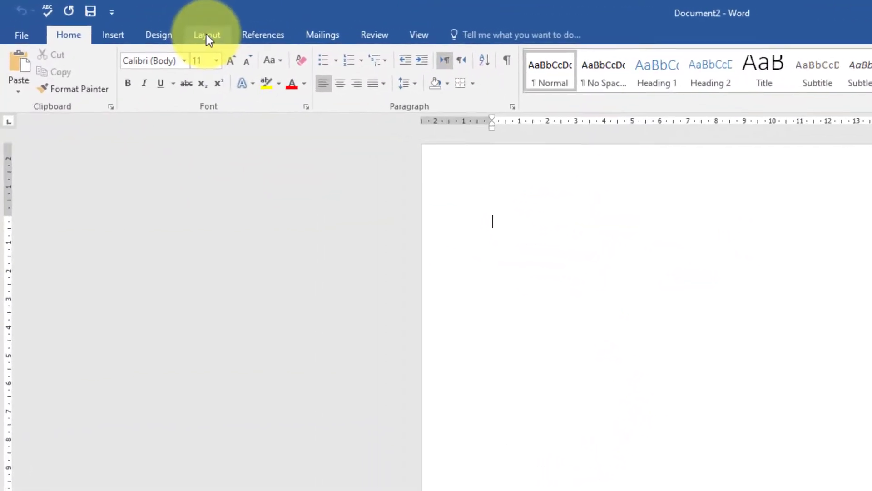
Set the page size to A5, orientation to Landscape and margins to Narrow.
left_click(207, 37)
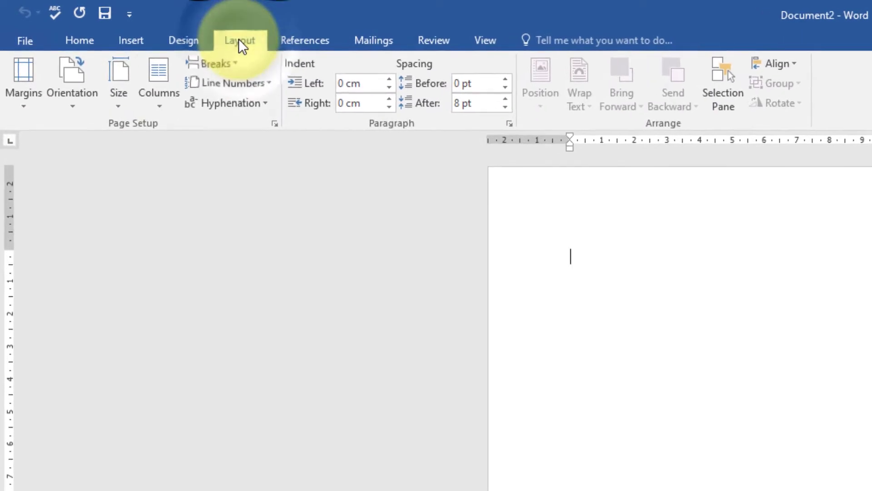
left_click(119, 98)
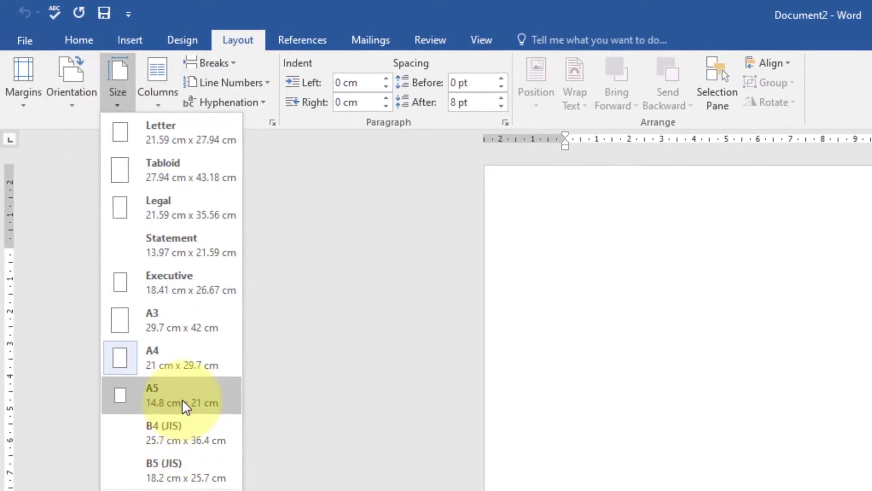
left_click(181, 399)
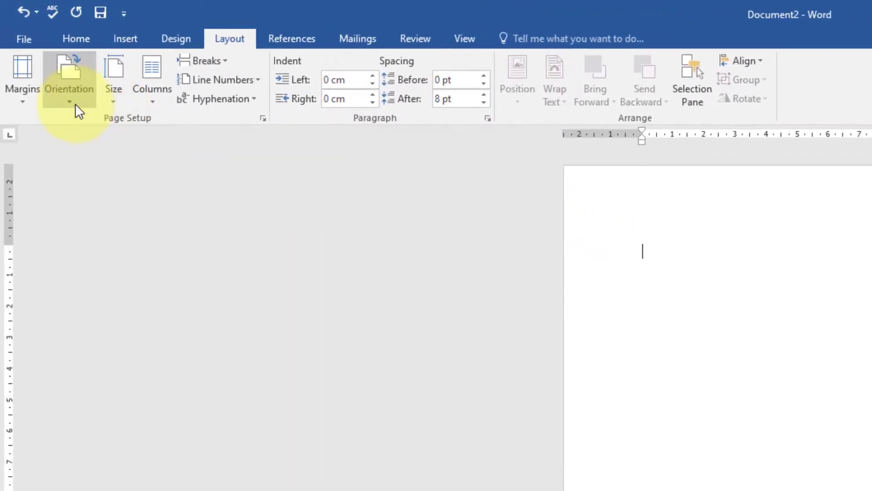
left_click(66, 86)
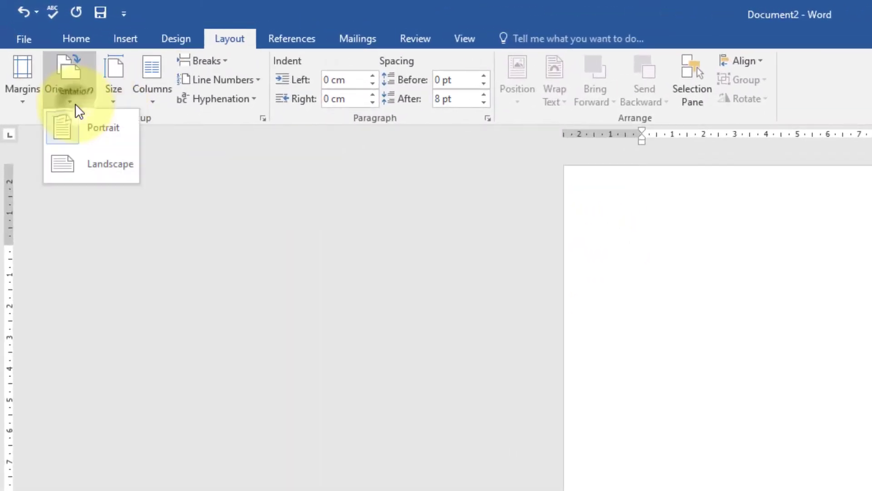
left_click(91, 143)
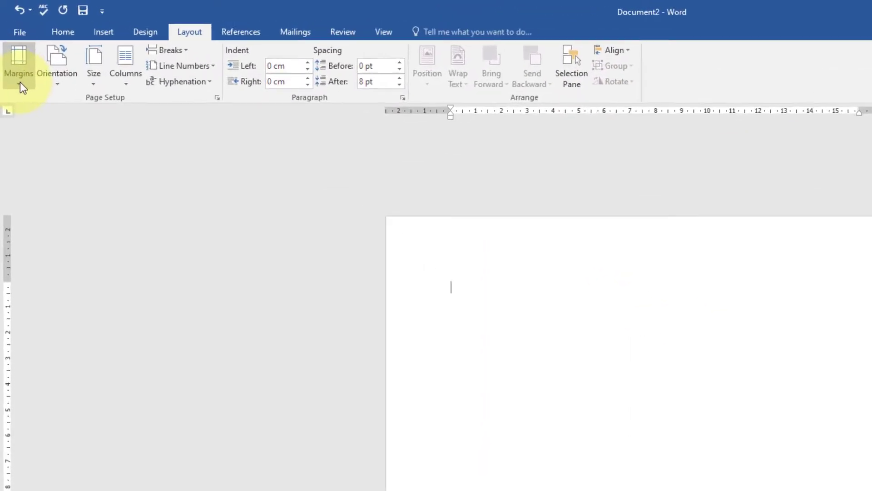
left_click(15, 57)
left_click(57, 252)
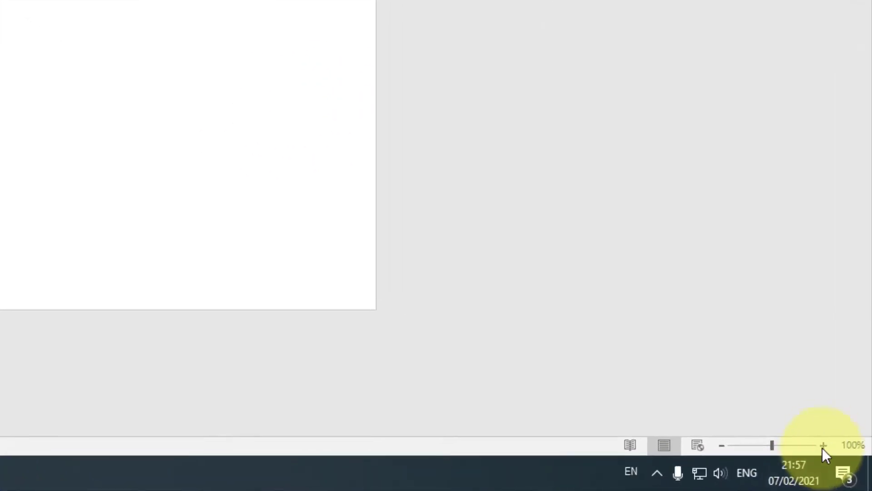
Zoom the page view in to 140%.
left_click(823, 445)
left_click(823, 446)
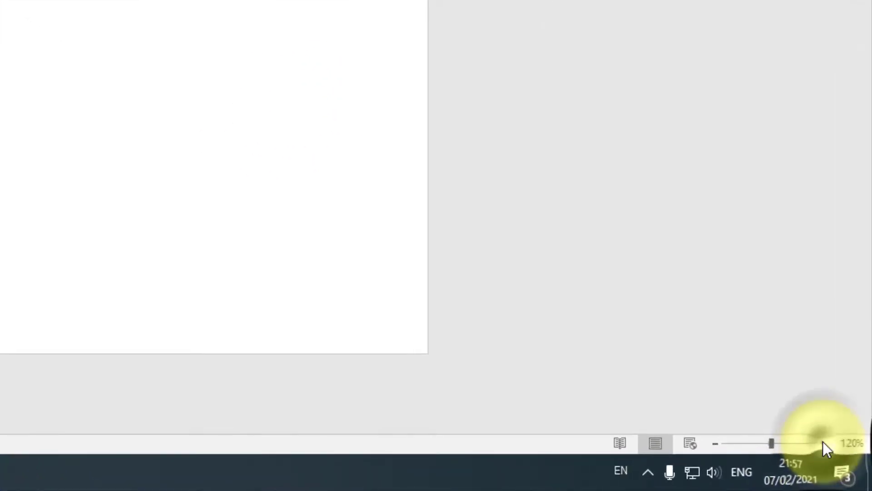
left_click(823, 445)
left_click(823, 443)
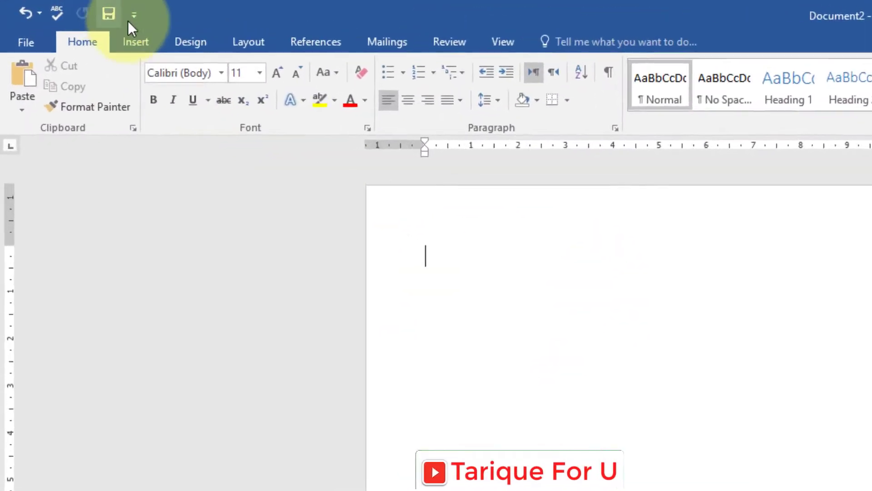
Draw a tall blue rectangle from the page's top-left down to the bottom edge.
left_click(69, 22)
left_click(284, 114)
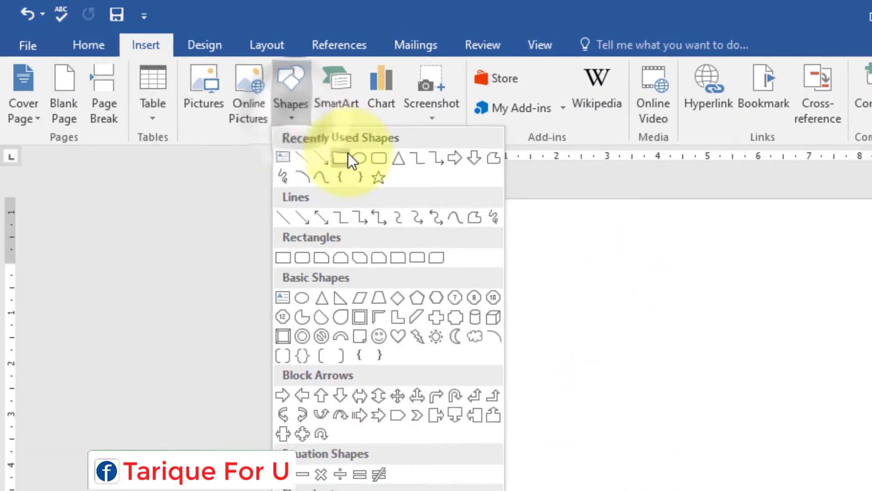
left_click(349, 157)
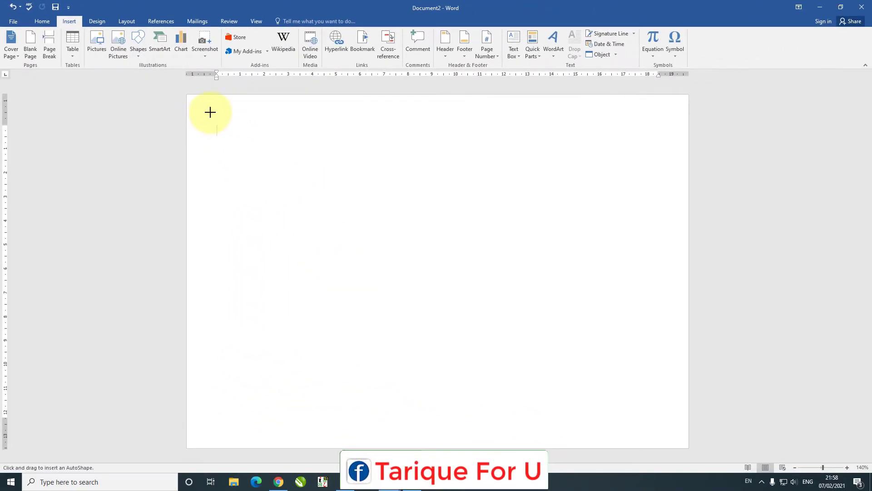
left_click_drag(225, 121, 351, 435)
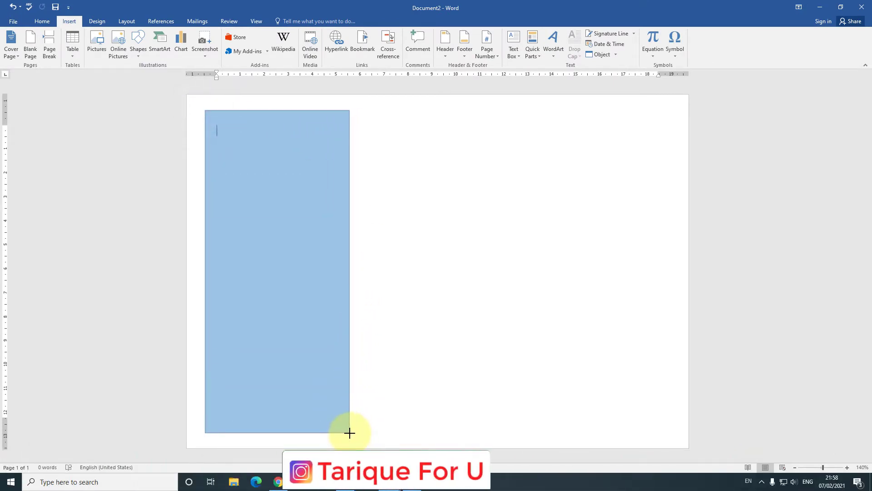
left_click_drag(351, 435, 350, 435)
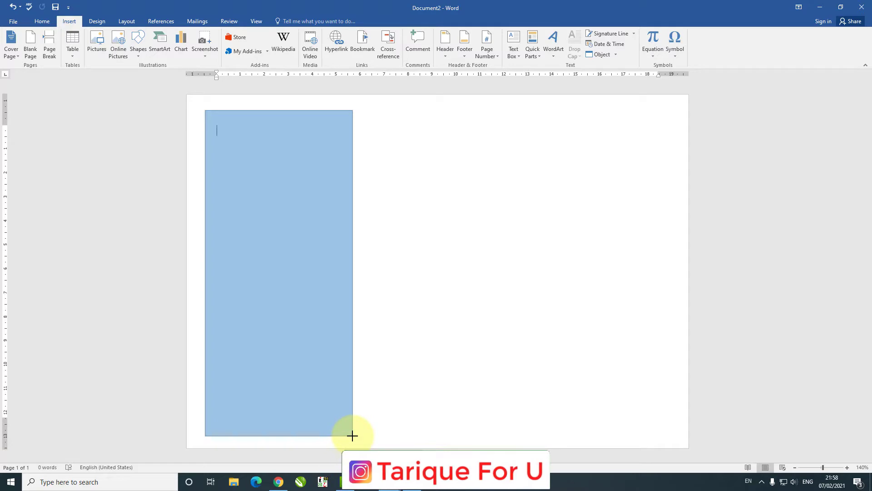
left_click_drag(353, 436, 359, 438)
Copy the rectangle twice and line the three panels up side by side.
right_click(277, 206)
left_click(300, 235)
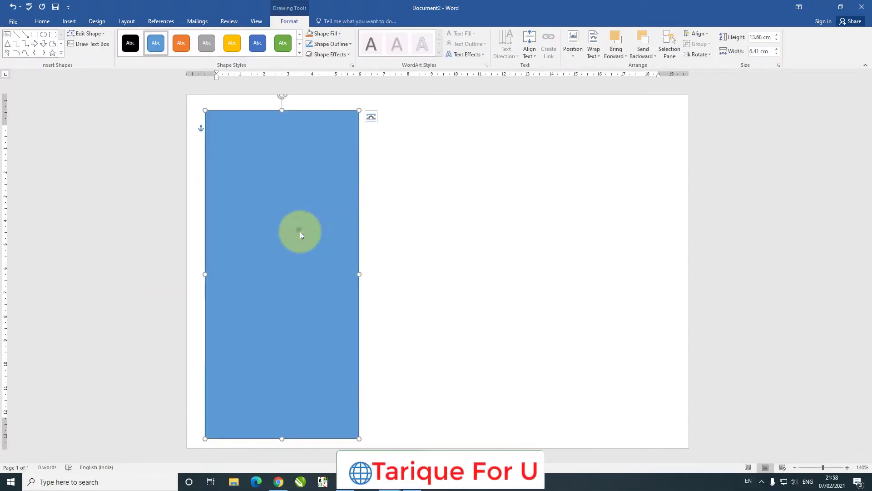
right_click(299, 234)
left_click(320, 257)
left_click_drag(293, 201, 461, 200)
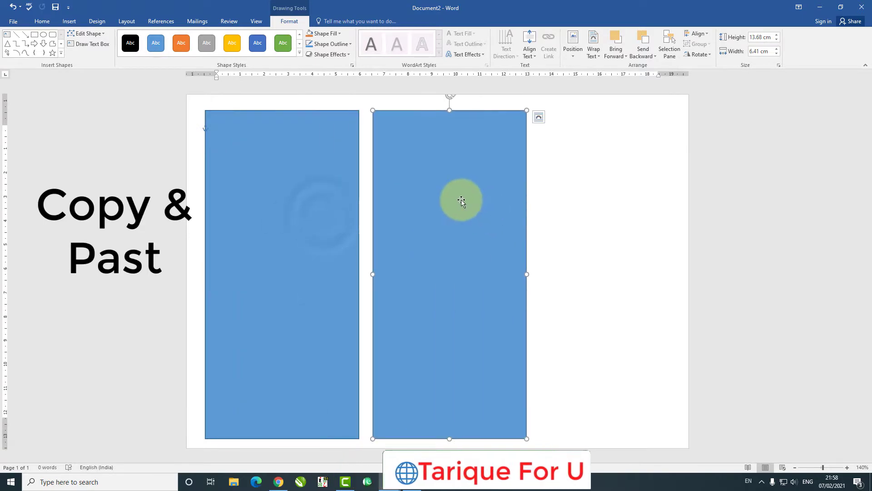
left_click_drag(477, 229, 619, 218)
left_click(311, 247)
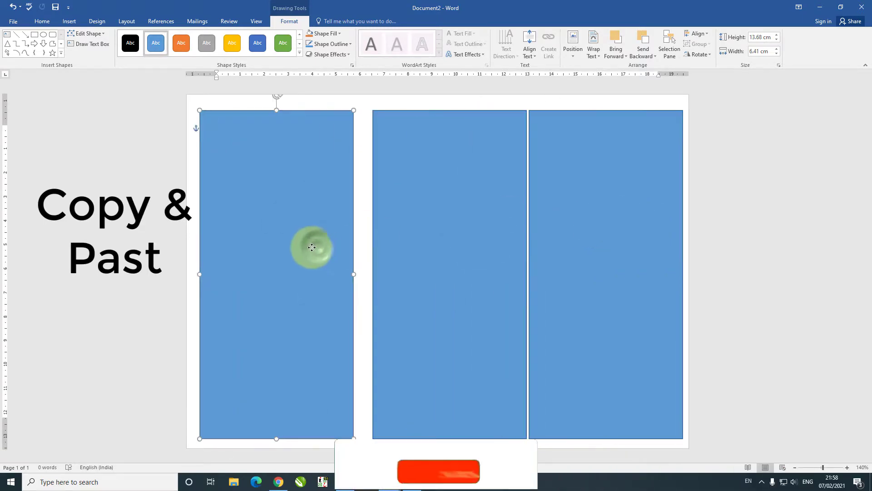
left_click(420, 255)
key("Left")
key("Left")
key("Left")
key("Left")
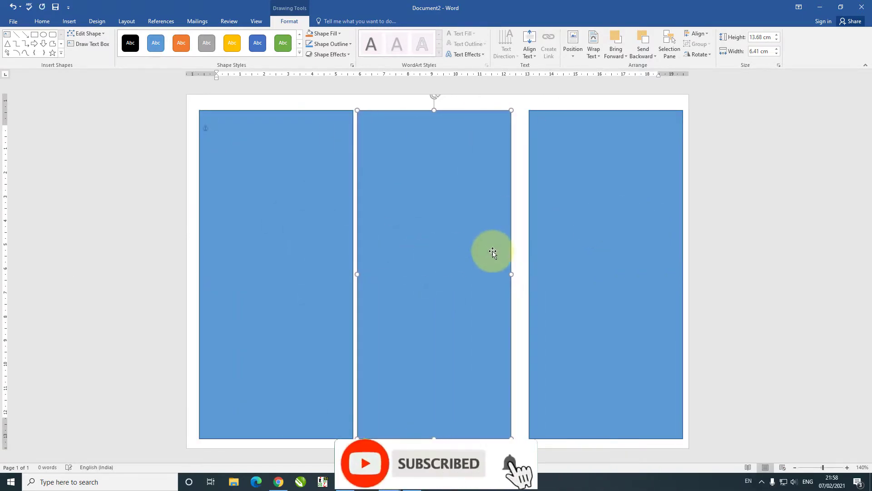
left_click_drag(548, 250, 541, 249)
left_click(475, 247)
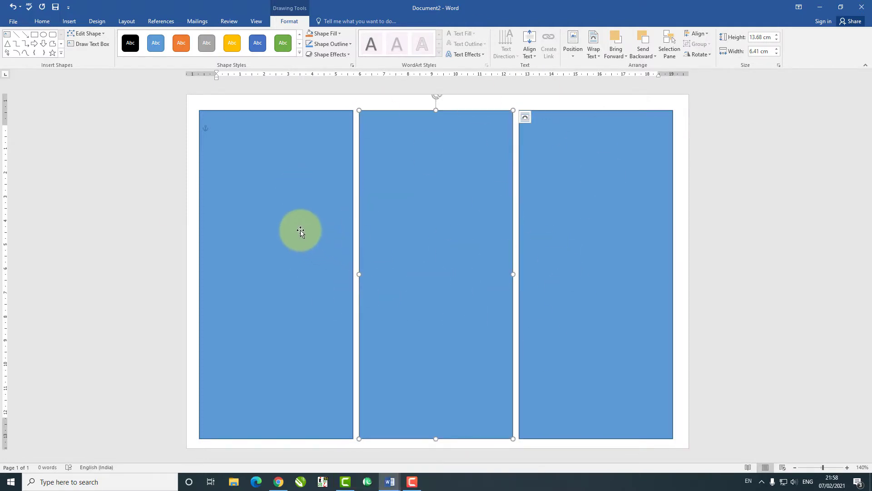
Remove the outline from the left, middle and right rectangles.
left_click(301, 230)
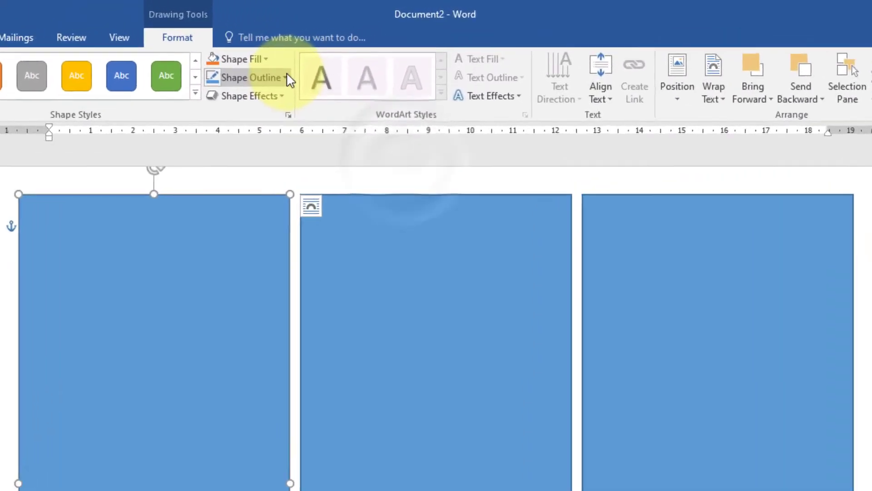
left_click(288, 81)
left_click(254, 240)
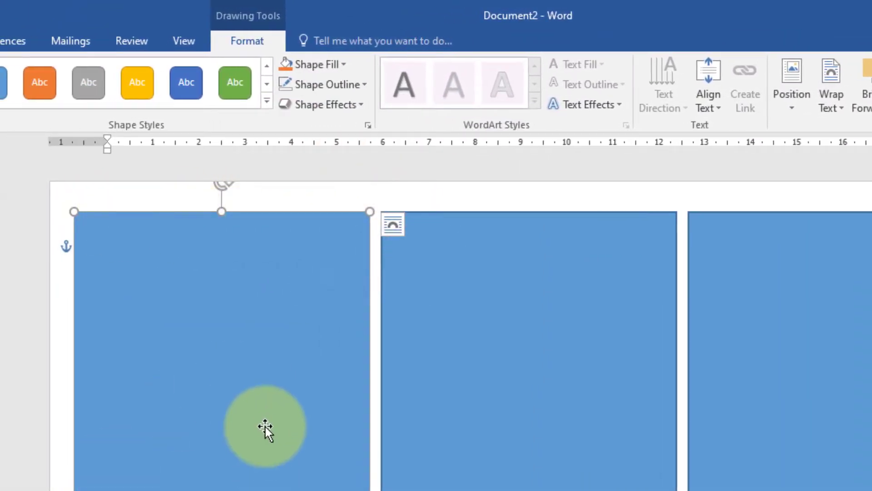
left_click(443, 309)
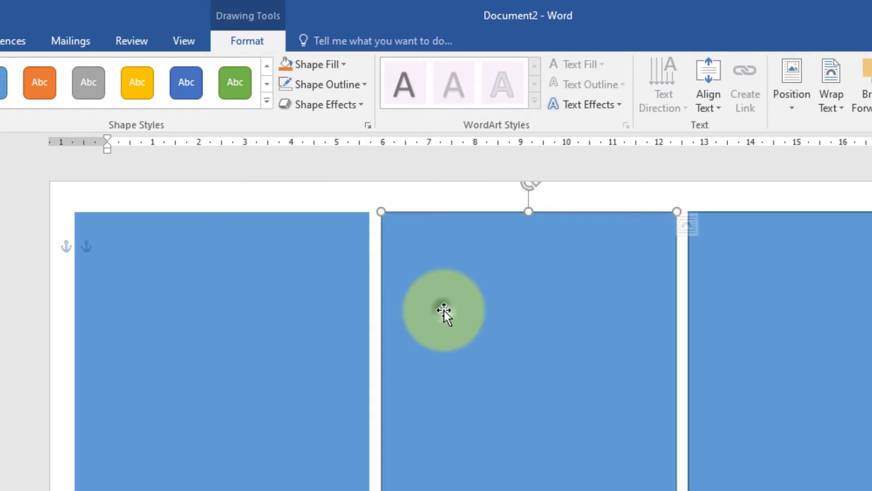
left_click(284, 82)
left_click(766, 343)
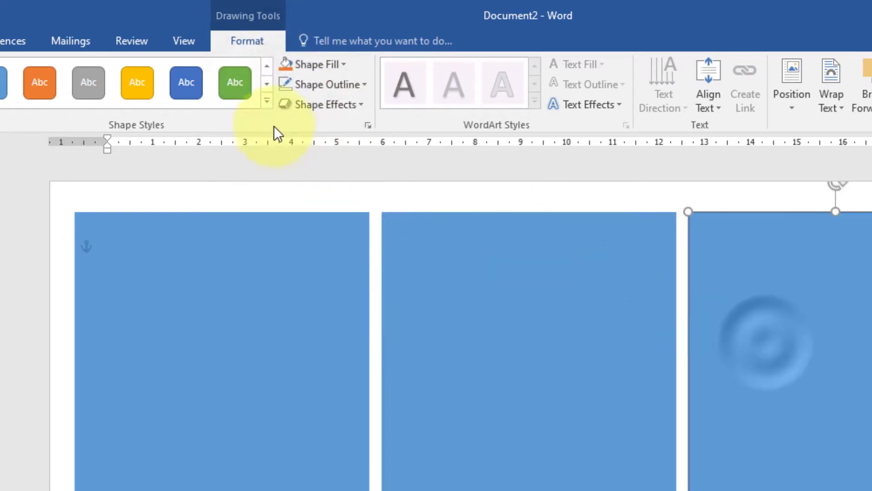
left_click(284, 82)
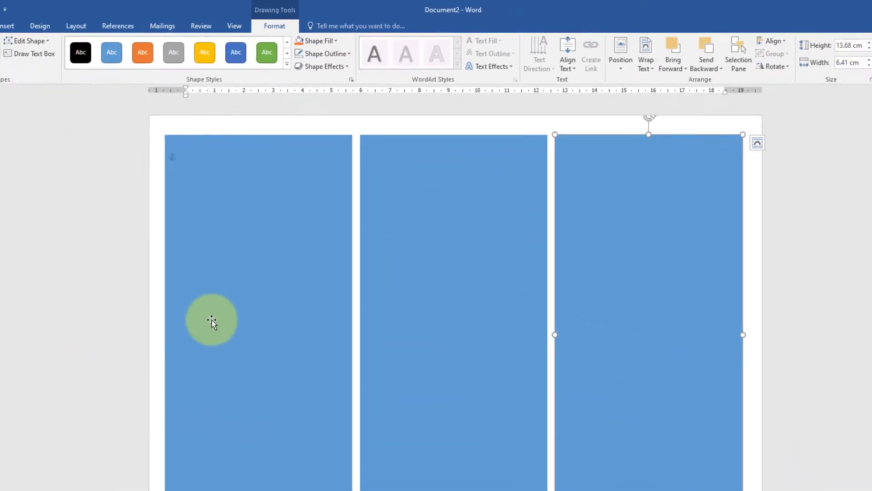
left_click(418, 212)
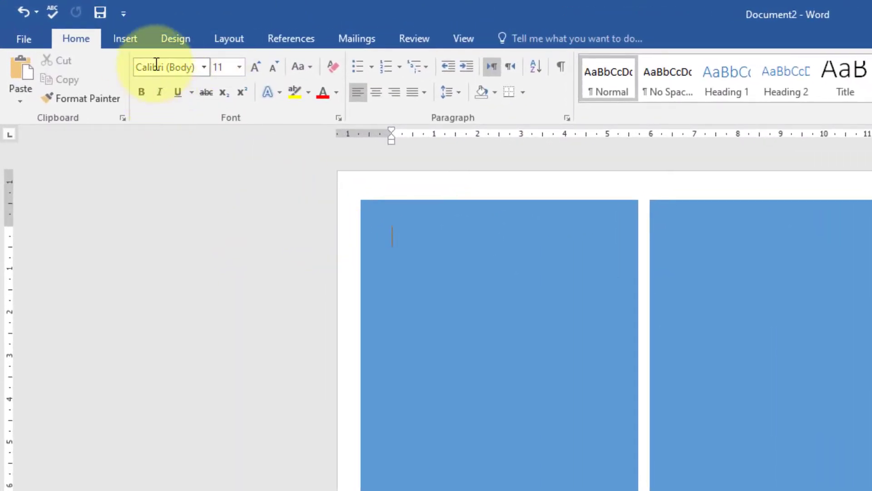
Draw a white-filled rectangle box at the top of the first panel.
left_click(122, 39)
left_click(250, 101)
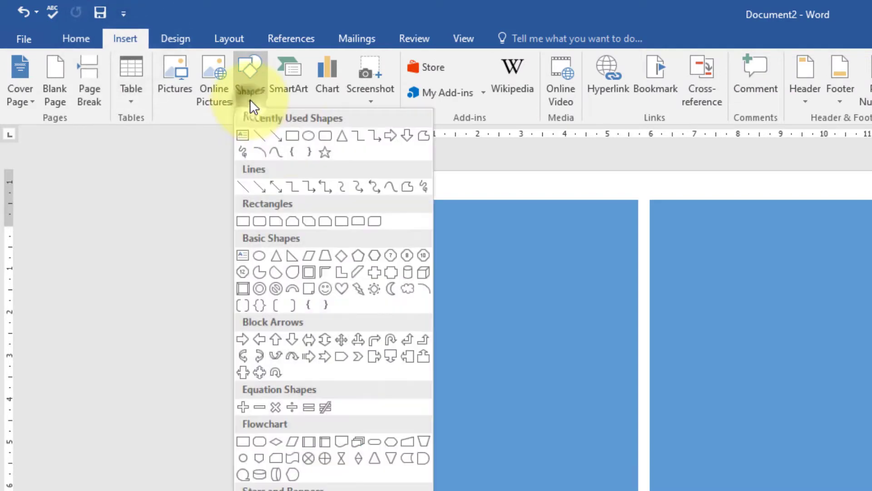
left_click(289, 135)
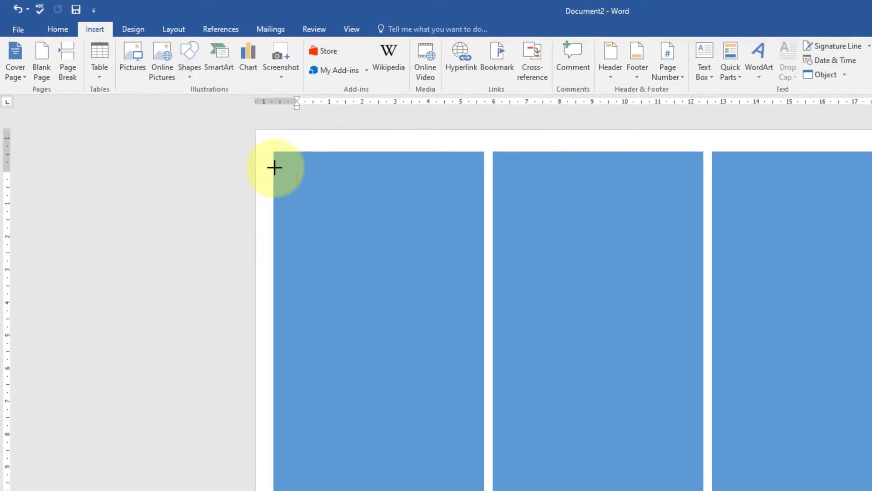
left_click_drag(323, 207, 467, 305)
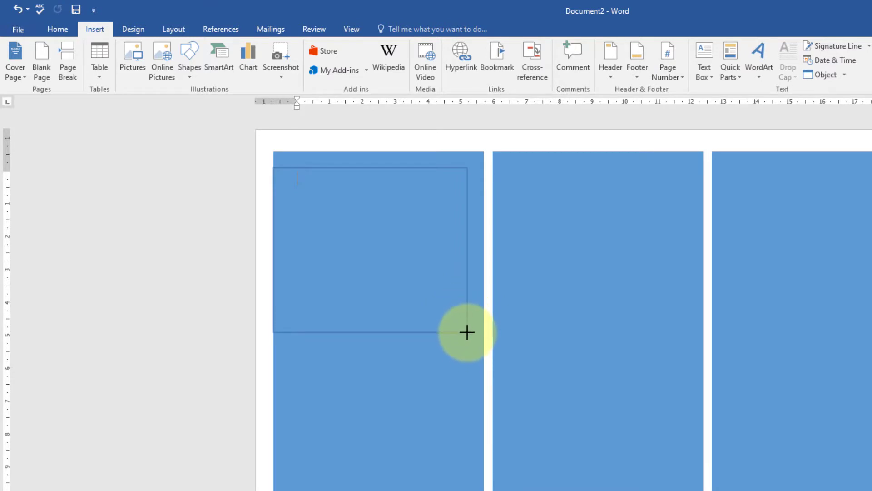
left_click_drag(467, 332, 467, 332)
left_click(465, 45)
left_click(434, 72)
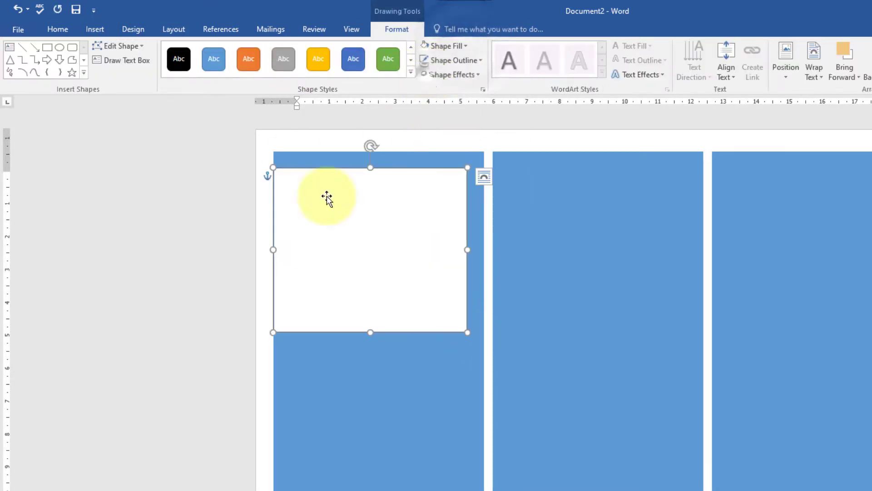
left_click(433, 59)
left_click(293, 191)
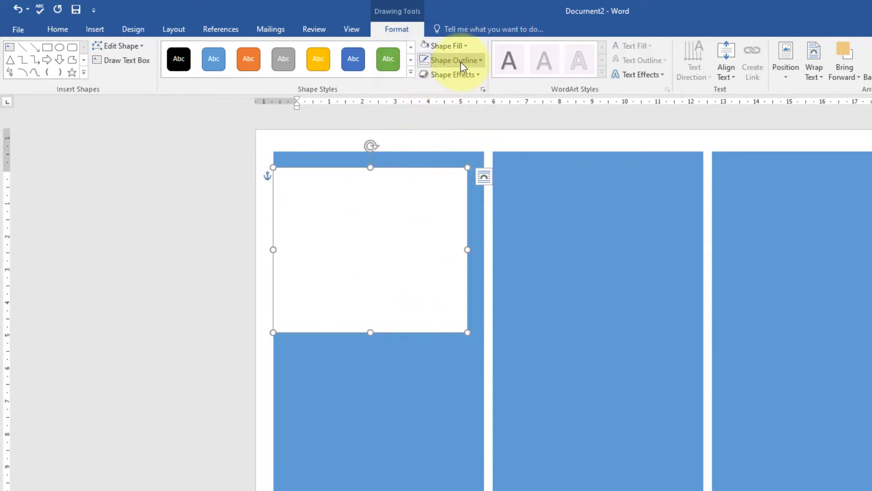
Fill the box with the social-media globe image from the Images folder.
left_click(455, 48)
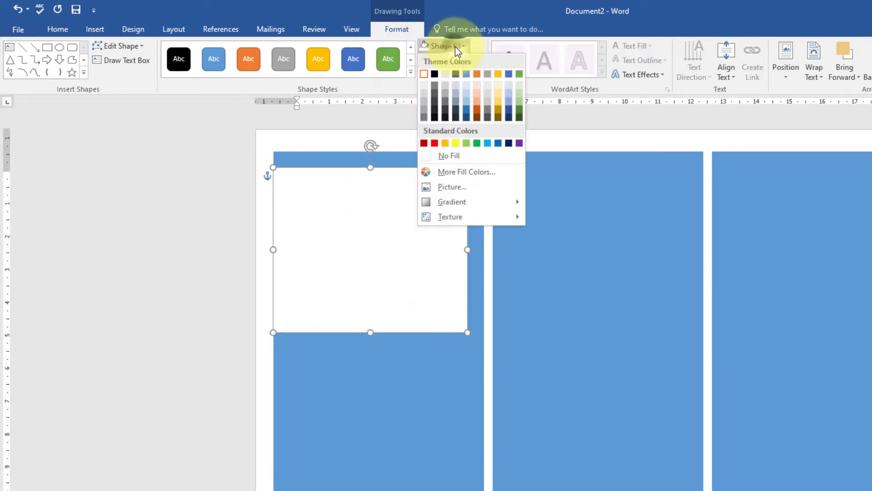
left_click(460, 184)
left_click(654, 263)
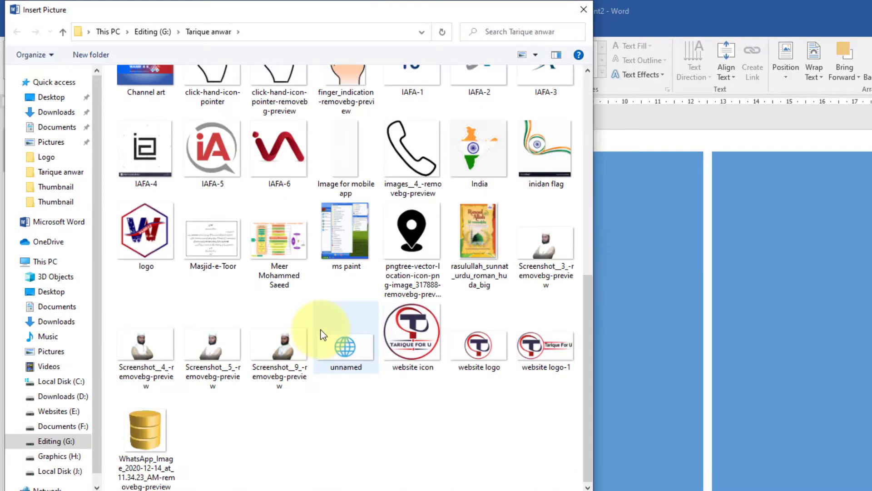
scroll(318, 346, "down", 5)
scroll(516, 136, "up", 5)
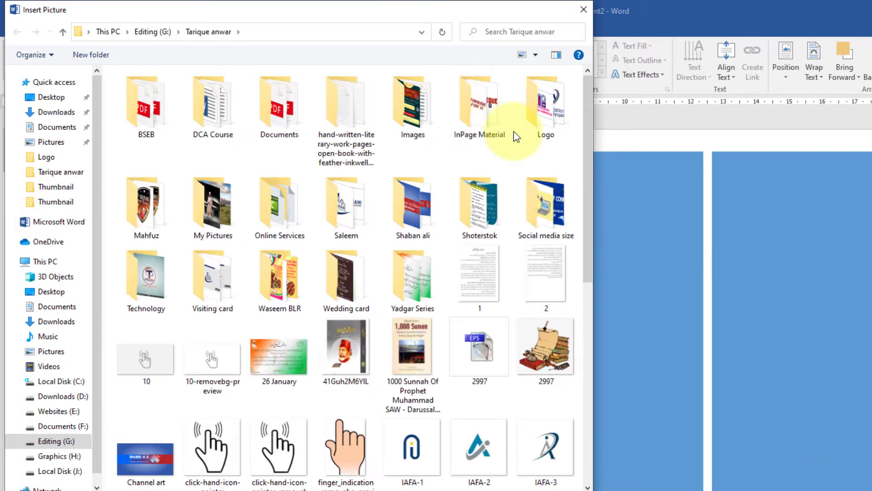
double_click(413, 108)
scroll(334, 299, "down", 2)
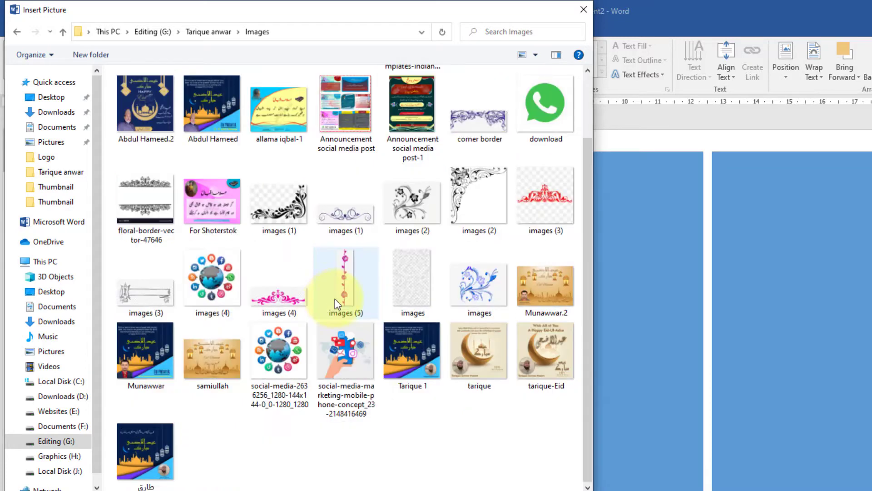
left_click(283, 355)
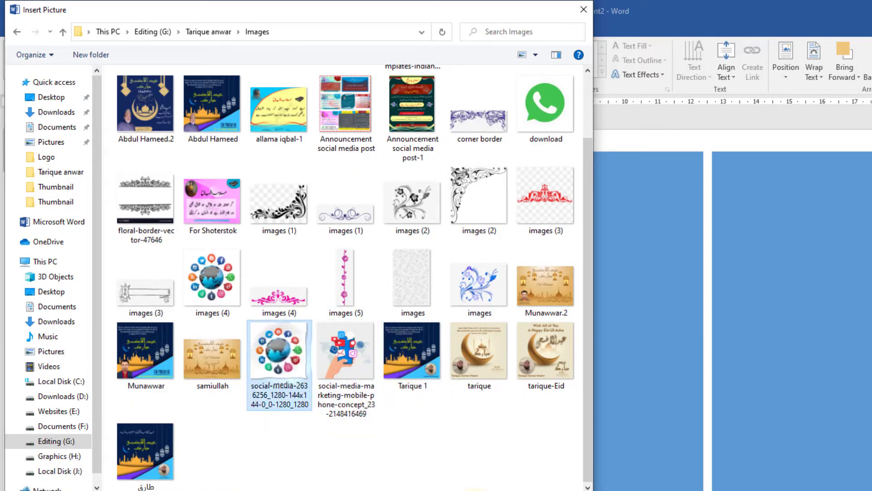
double_click(283, 355)
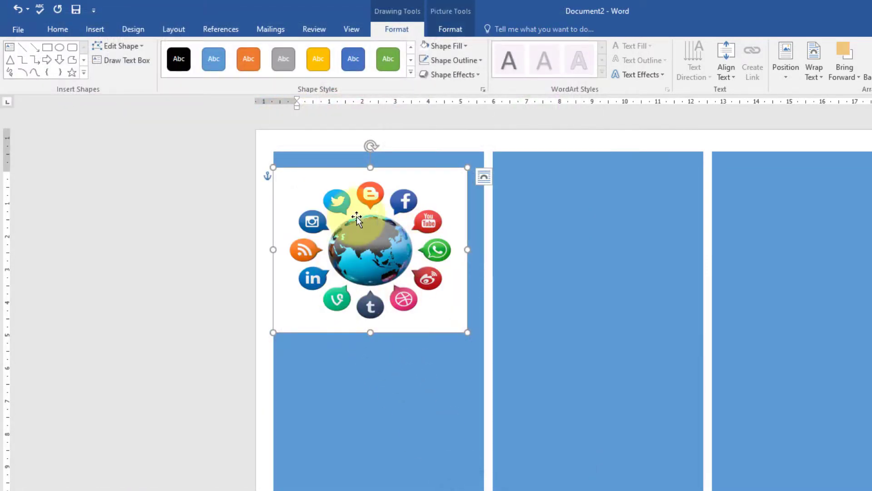
left_click(286, 400)
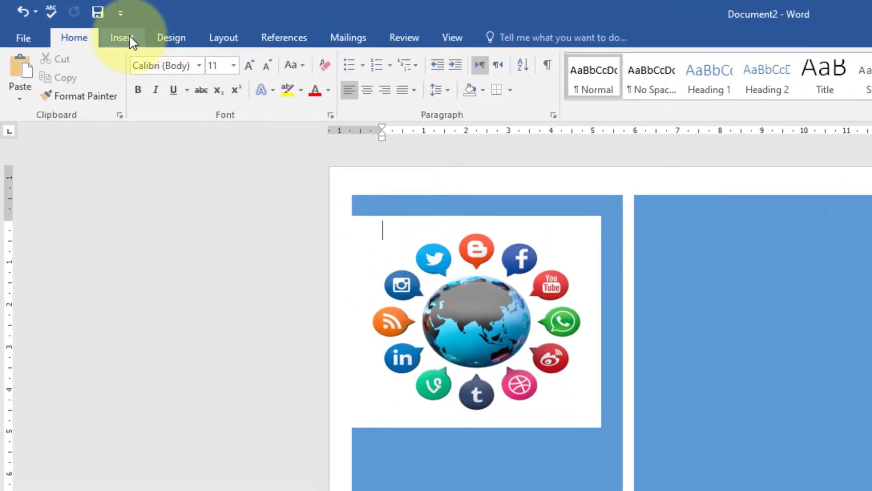
Draw a text box under the globe picture, stretch it to fill the panel, and remove its outline.
left_click(127, 36)
left_click(242, 94)
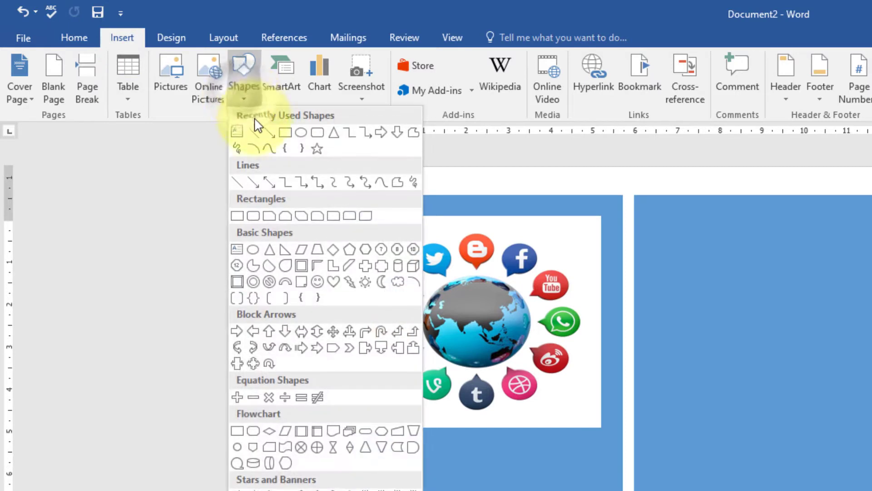
left_click(236, 130)
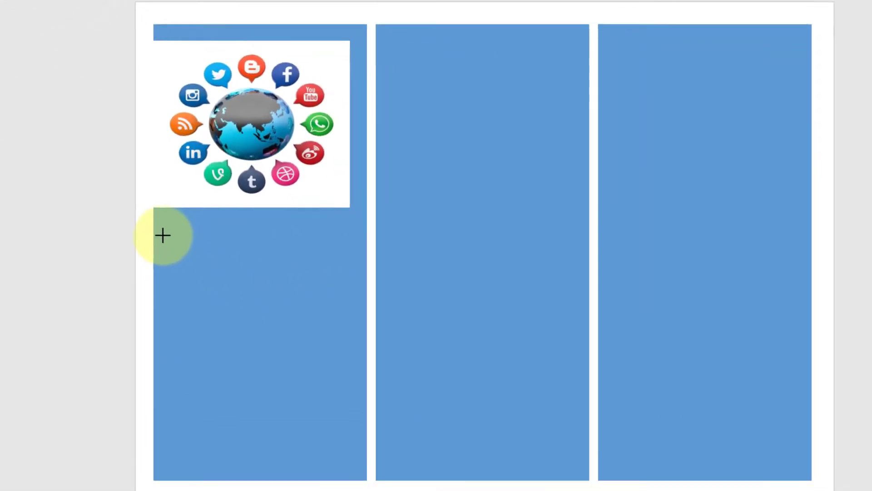
left_click_drag(161, 234, 181, 309)
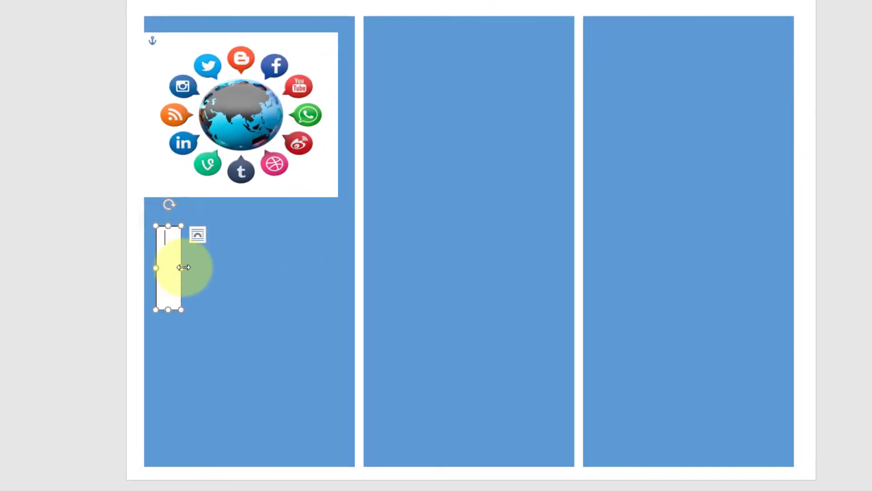
left_click_drag(182, 267, 339, 284)
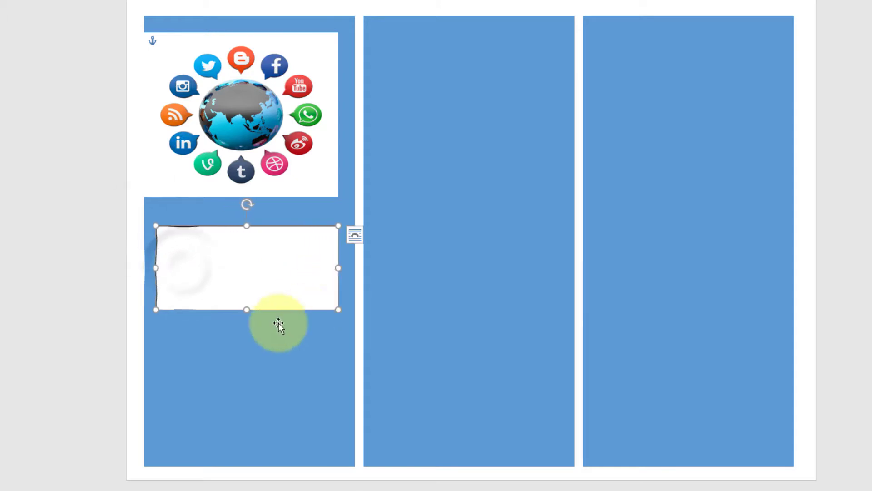
left_click_drag(247, 310, 249, 450)
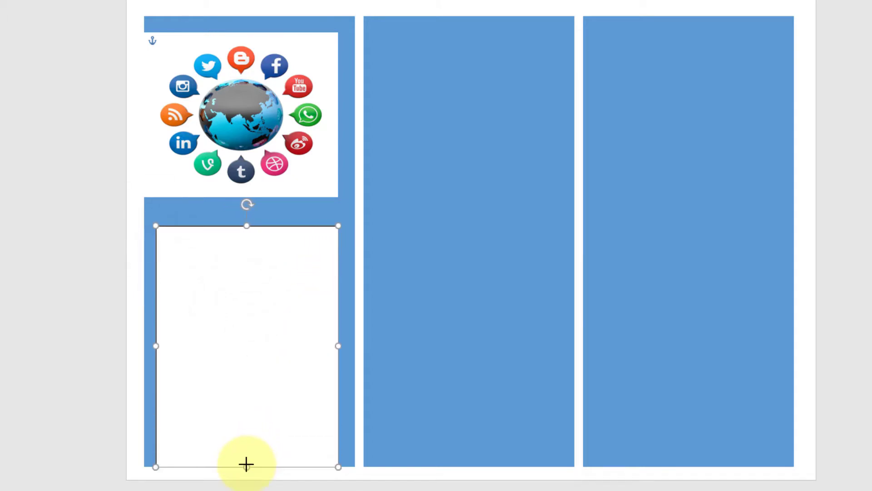
left_click_drag(155, 346, 144, 346)
left_click_drag(247, 226, 247, 205)
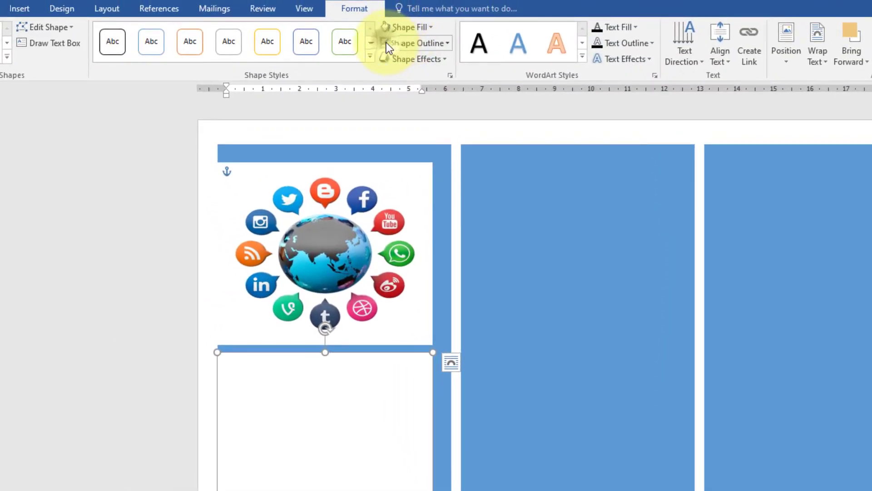
left_click(386, 42)
left_click(416, 164)
type("=rand()")
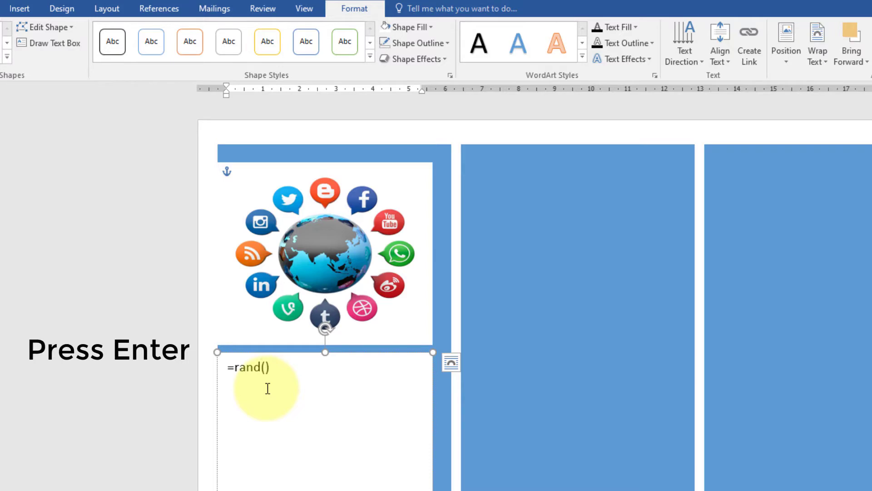
Generate =rand() text, keep one paragraph, and add a bold 14 pt 'ABOUT US:' heading.
key("Return")
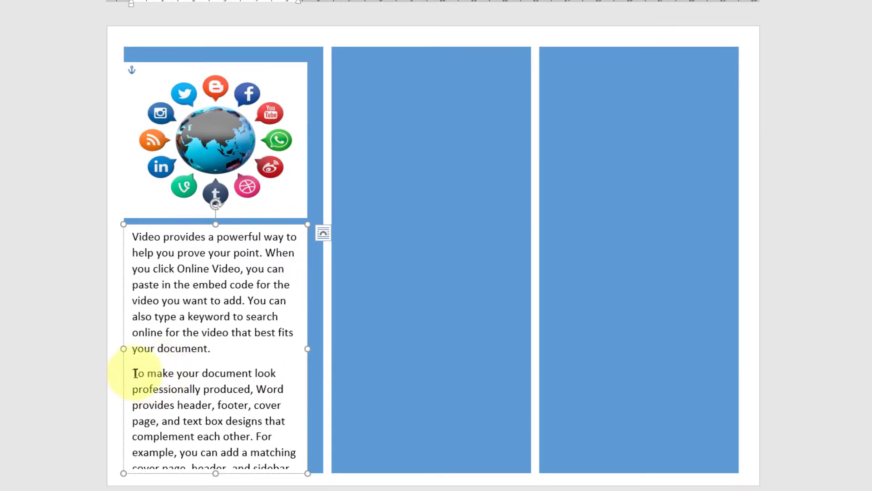
triple_click(191, 398)
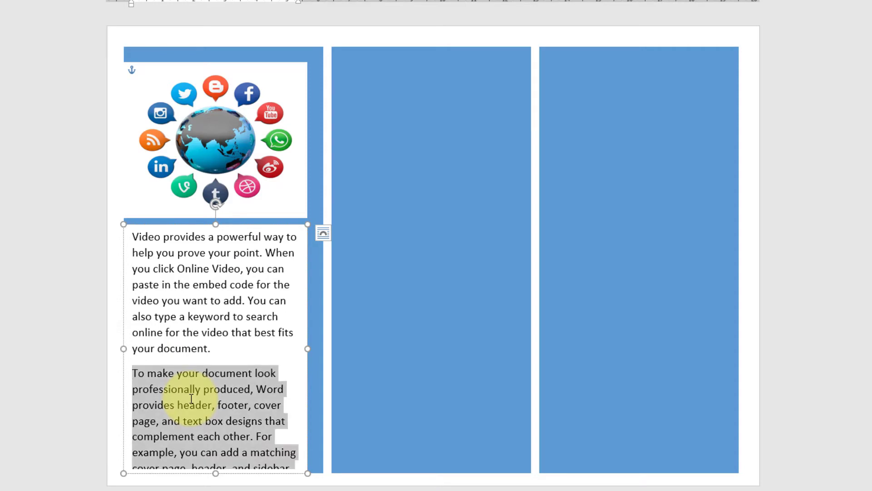
key("BackSpace")
key("BackSpace")
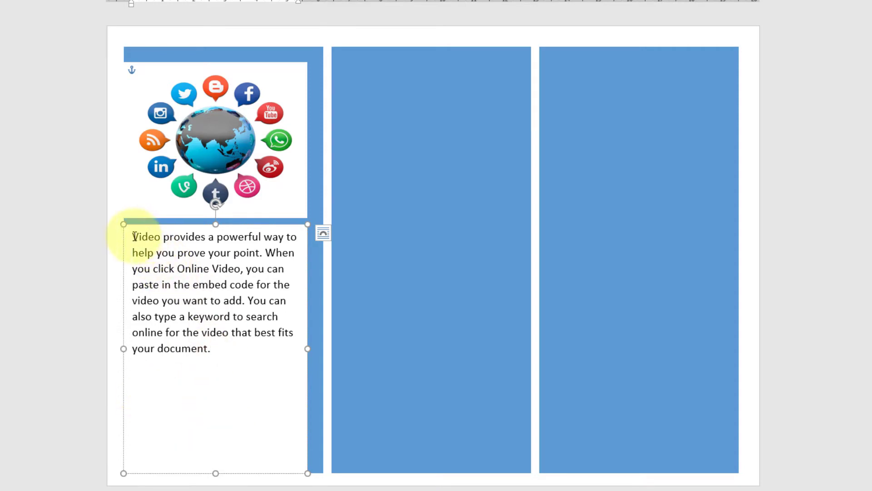
key("Return")
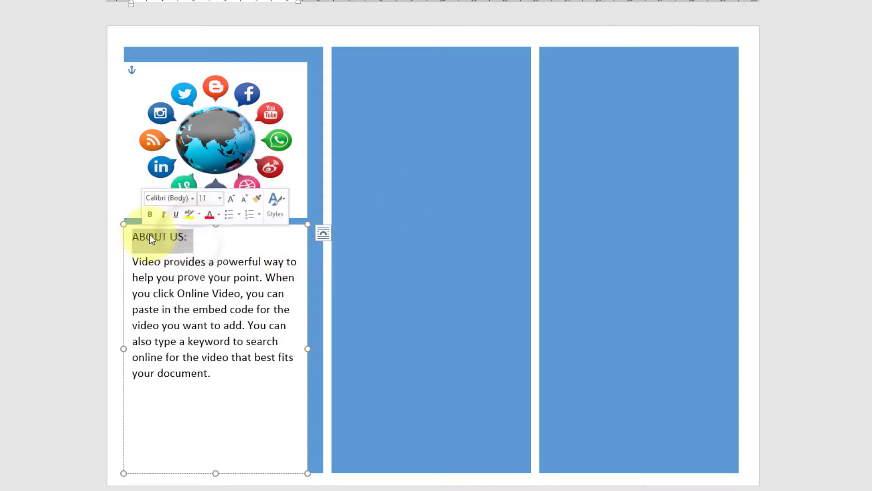
left_click(151, 215)
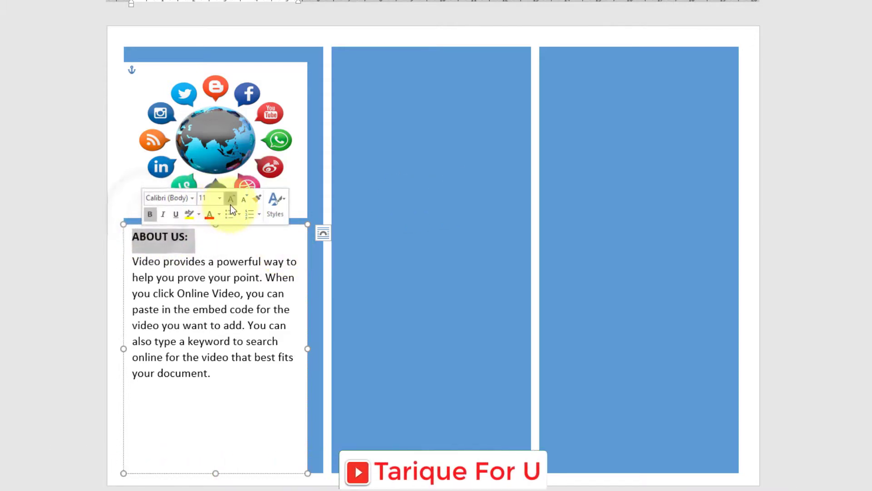
left_click(230, 201)
left_click(230, 200)
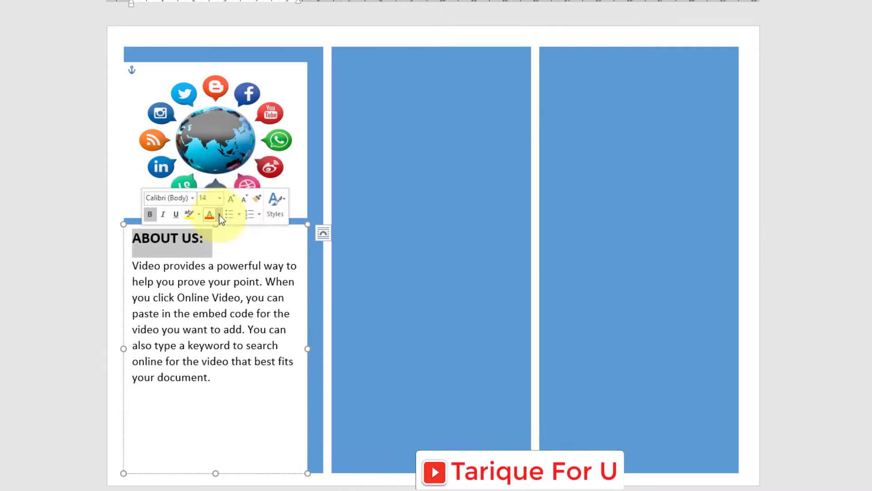
Colour the ABOUT US: heading blue and justify the body paragraph.
left_click(219, 214)
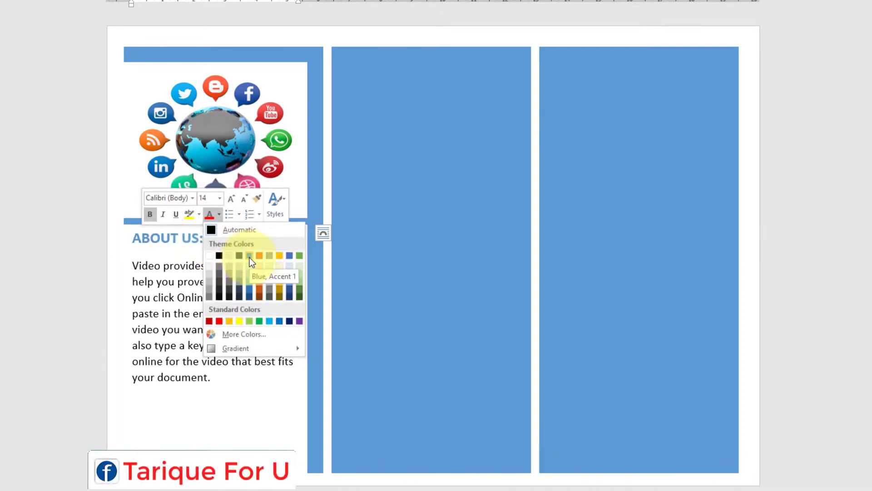
left_click(253, 288)
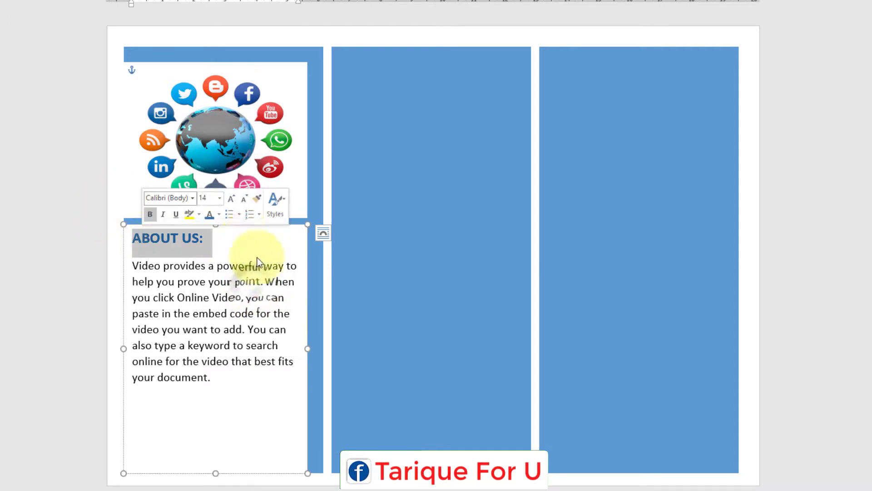
left_click(133, 266)
mouse_move(133, 266)
left_mouse_down()
mouse_move(220, 361)
mouse_move(221, 382)
left_mouse_up()
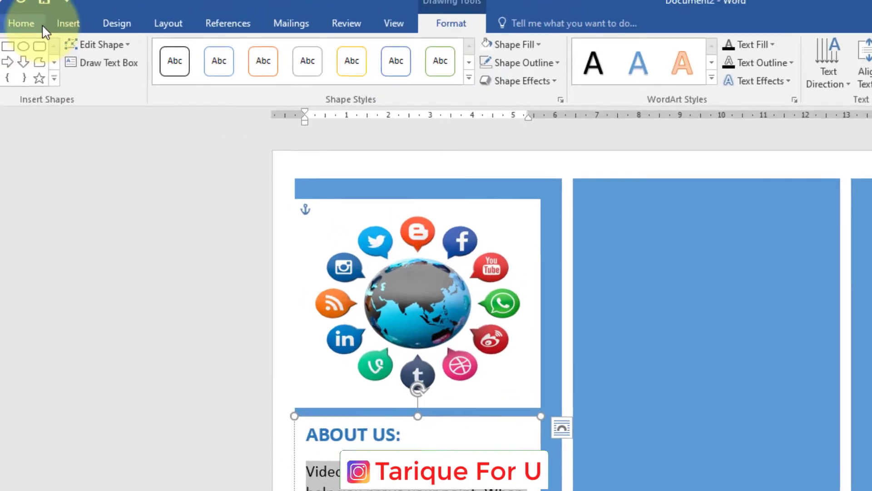
left_click(42, 25)
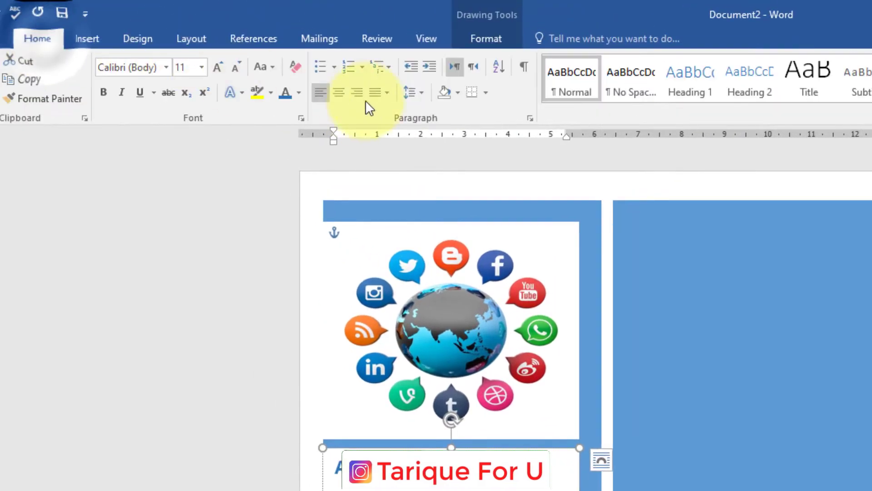
left_click(386, 93)
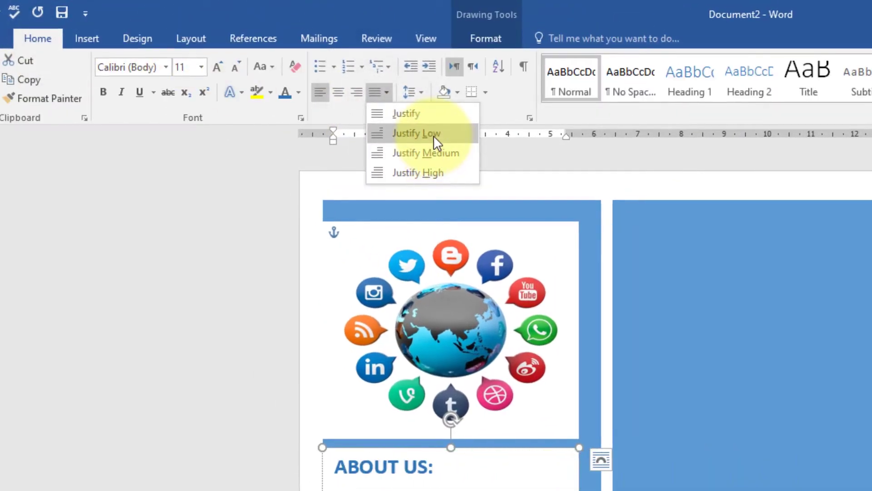
left_click(433, 135)
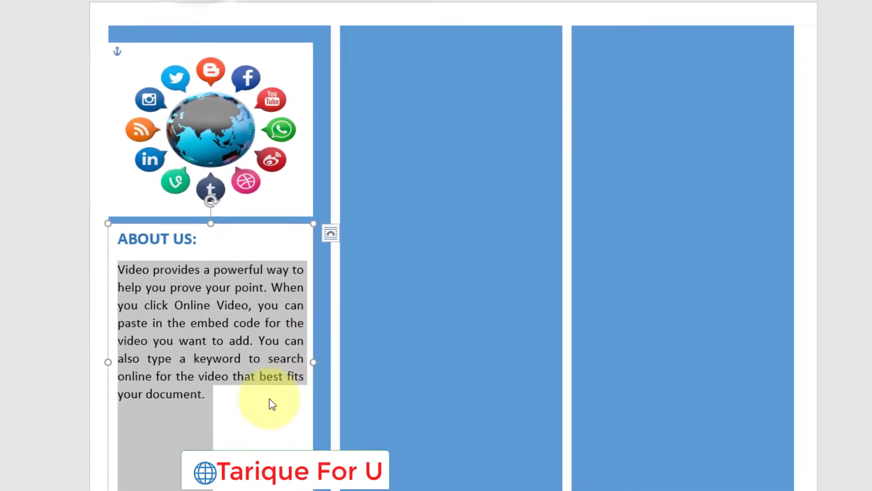
left_click(271, 404)
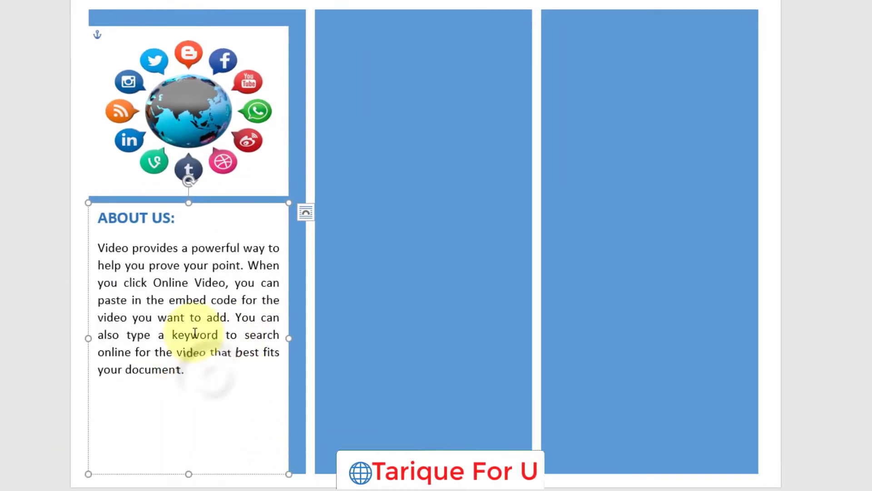
Colour the body paragraph blue and paste in a second sample paragraph.
left_click_drag(187, 375, 98, 248)
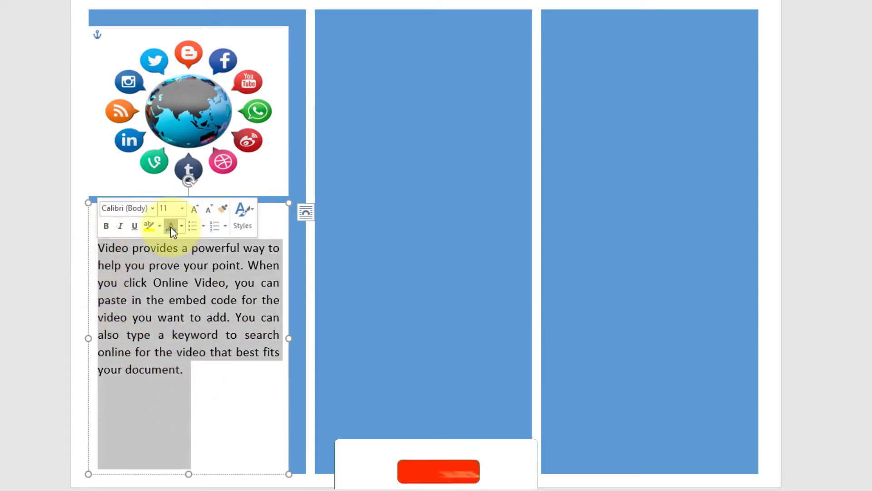
left_click(170, 227)
left_click(207, 378)
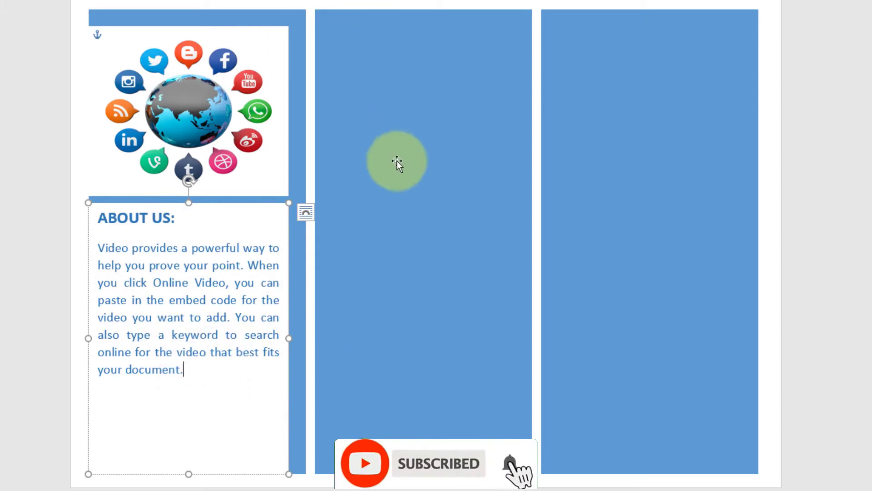
type("You can also type a keyword to search online for the video that best fits your document.")
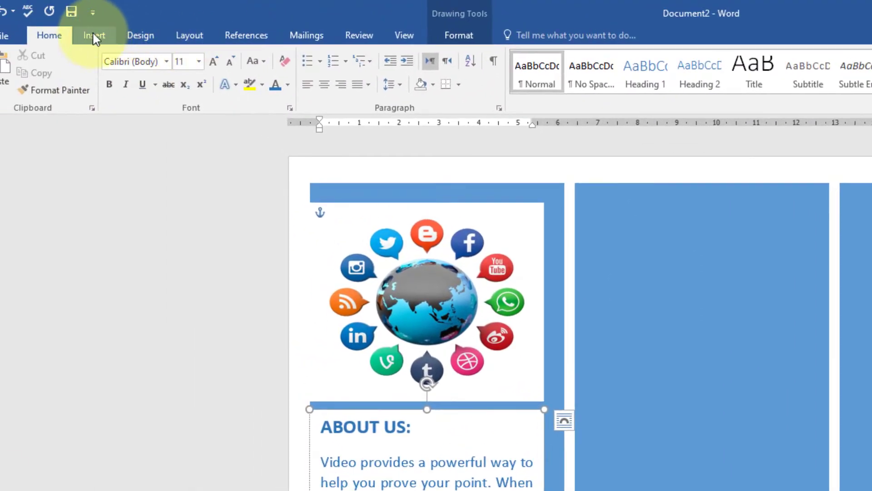
Draw a text box in the middle panel.
left_click(94, 37)
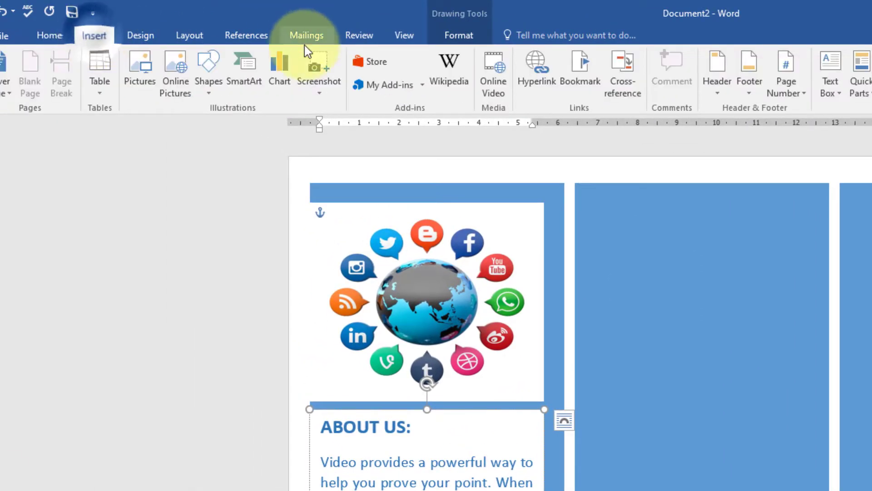
left_click(210, 89)
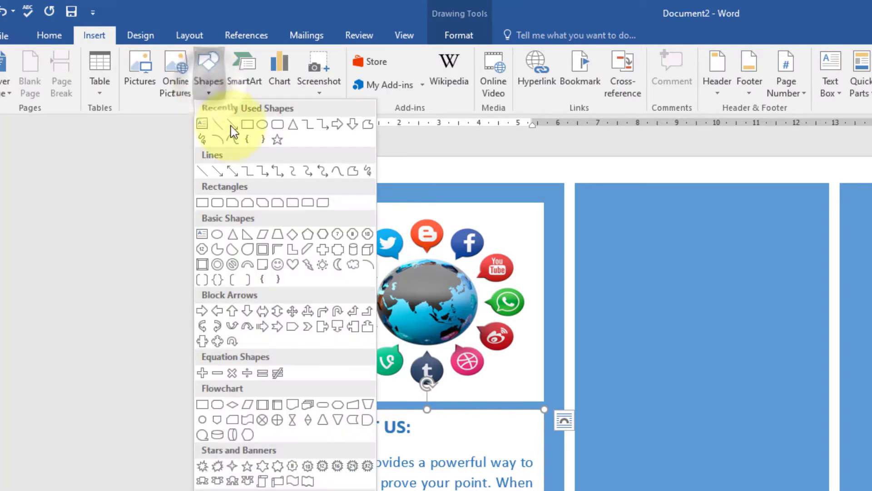
left_click(202, 124)
mouse_move(608, 230)
left_mouse_down()
mouse_move(638, 332)
mouse_move(718, 443)
left_mouse_up()
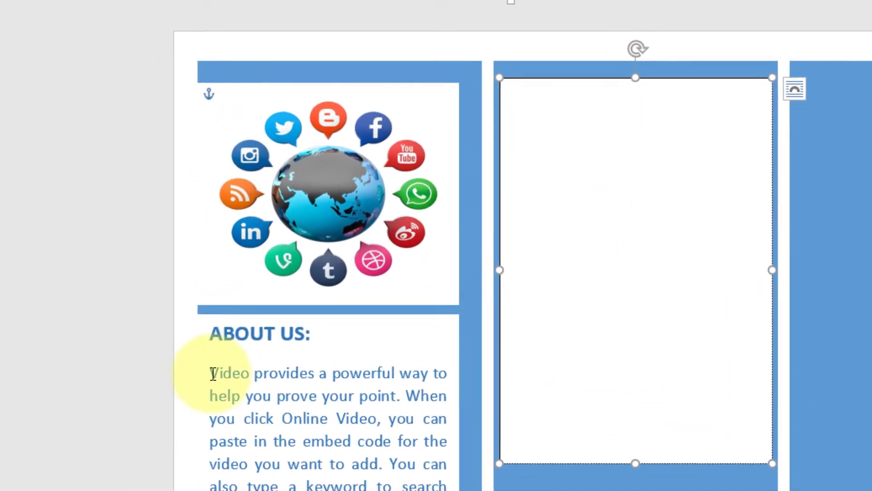
Paste the About Us body text into the middle box and begin an 'Our History' heading above it.
left_click_drag(211, 370, 319, 460)
key("ctrl+c")
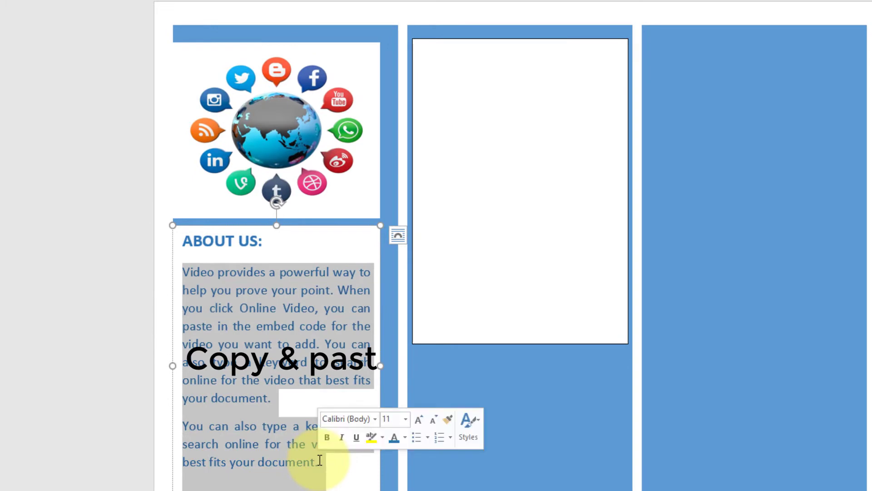
left_click(446, 69)
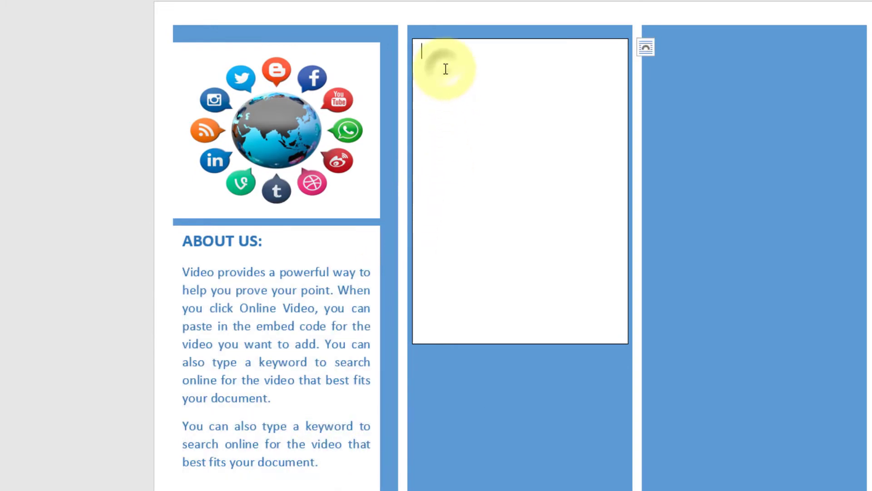
key("ctrl+v")
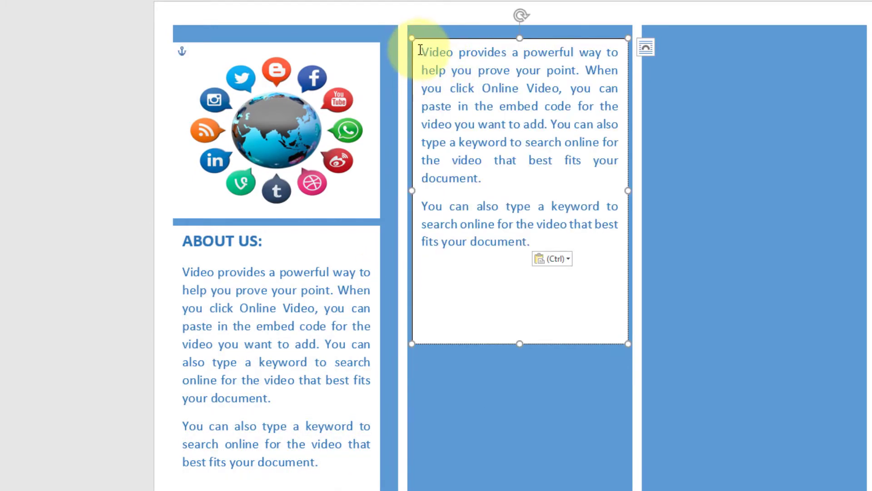
left_click_drag(421, 49, 477, 144)
key("Return")
key("Up")
type("O")
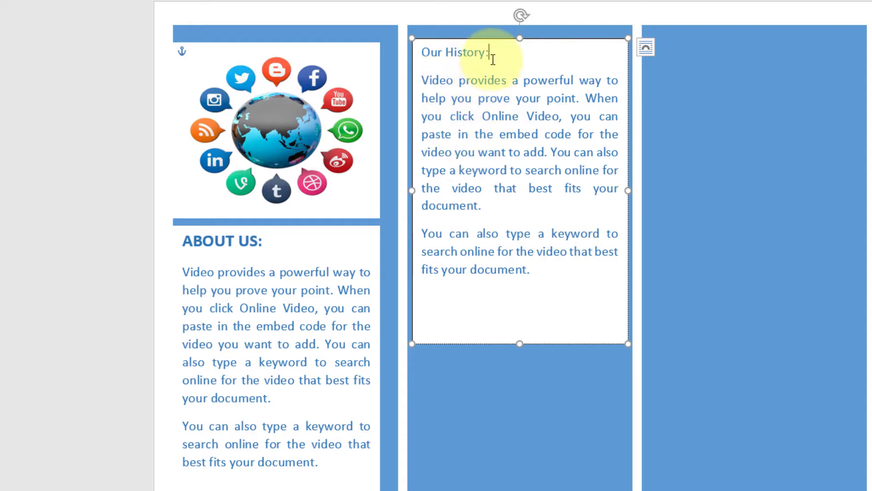
Make the 'Our History:' heading bold and 14 pt.
left_click_drag(491, 54, 423, 53)
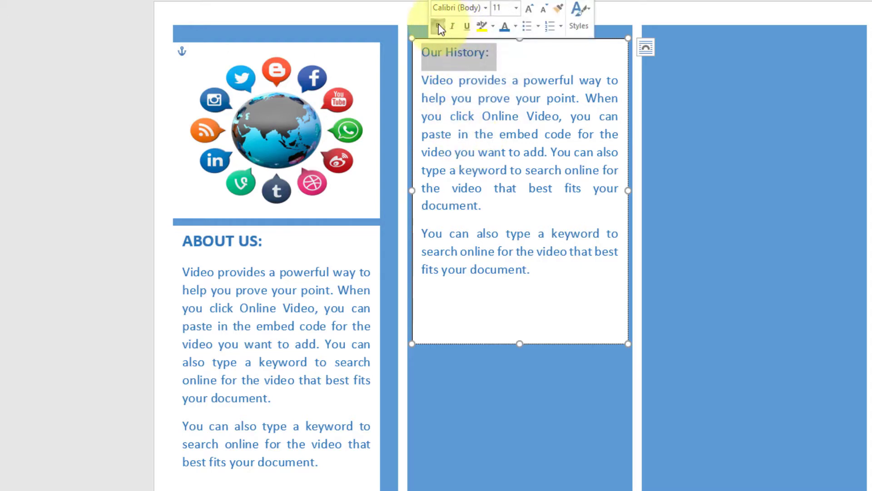
left_click(438, 26)
left_click(529, 10)
left_click(529, 10)
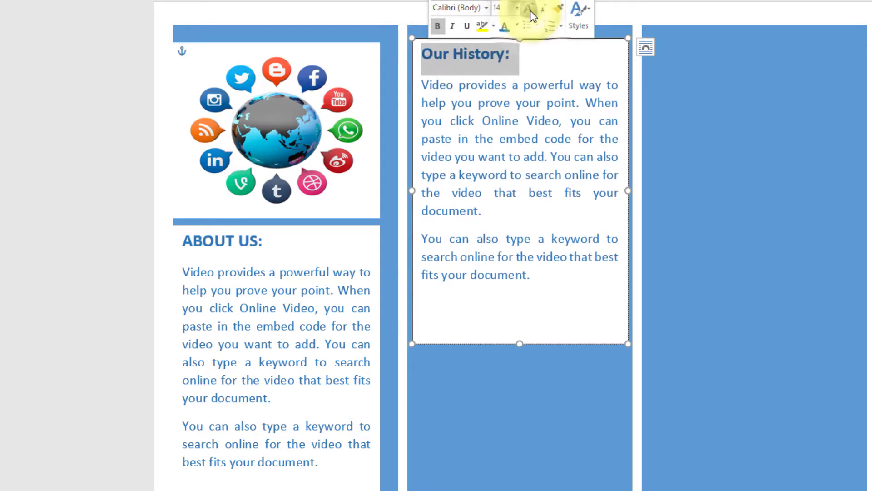
left_click(449, 54)
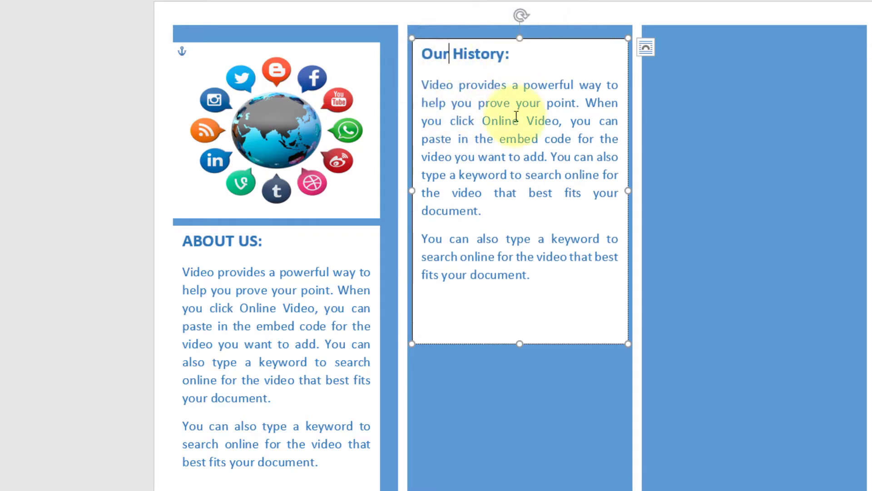
Copy the heading above the second paragraph, retype it as 'Vision & Mission:', and lengthen the box.
left_click_drag(512, 53, 432, 57)
key("ctrl+c")
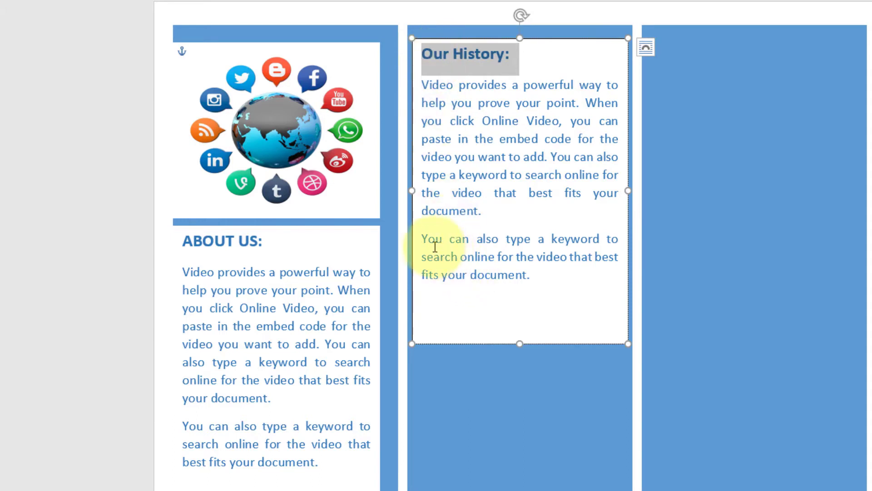
left_click(423, 237)
key("Return")
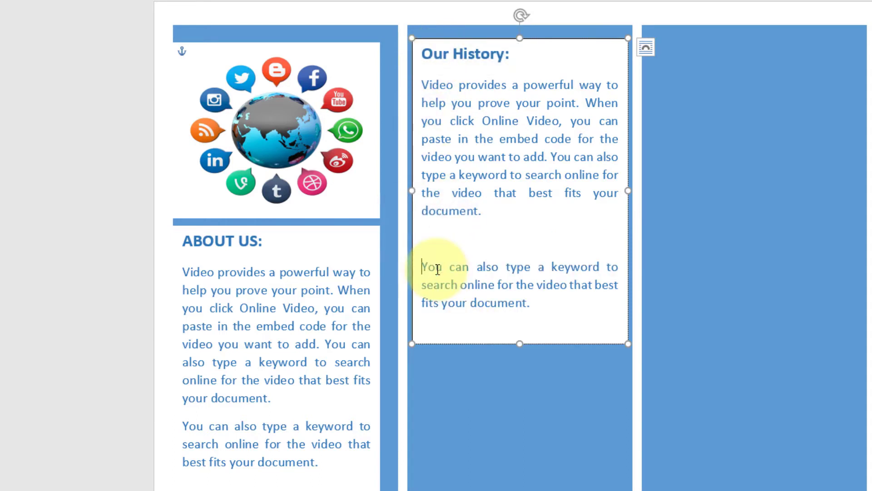
left_click(431, 245)
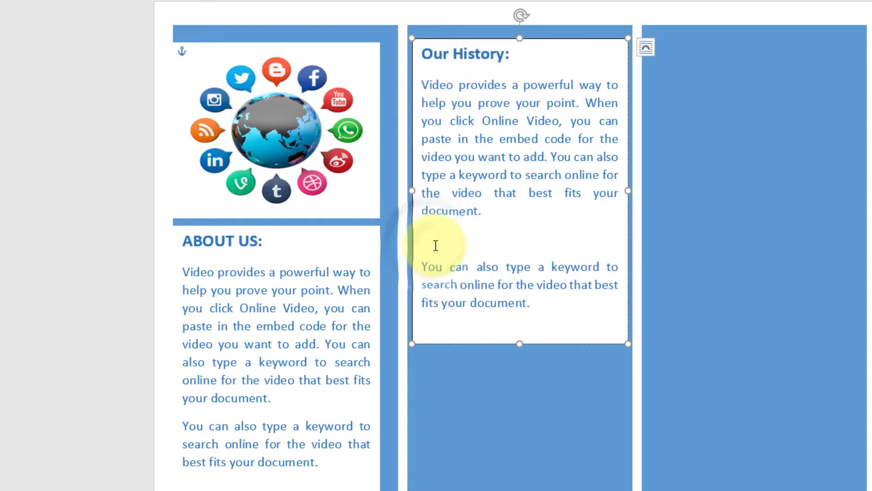
key("ctrl+v")
key("BackSpace")
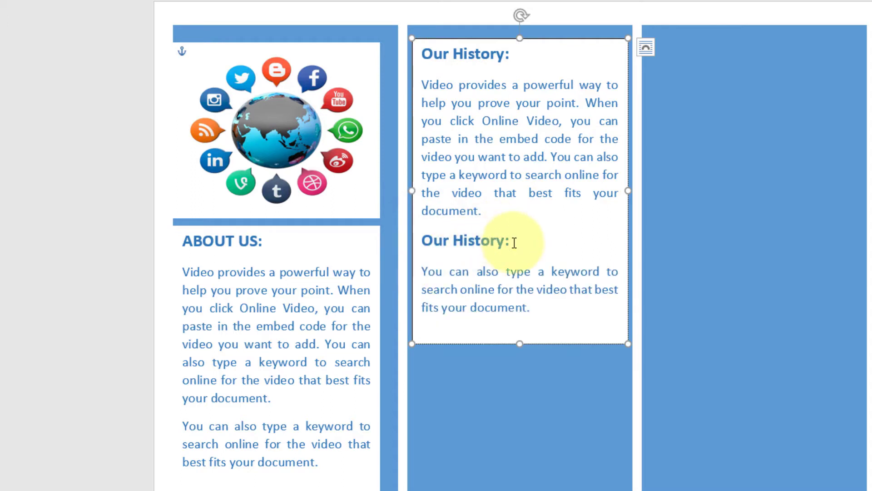
left_click_drag(464, 237, 429, 238)
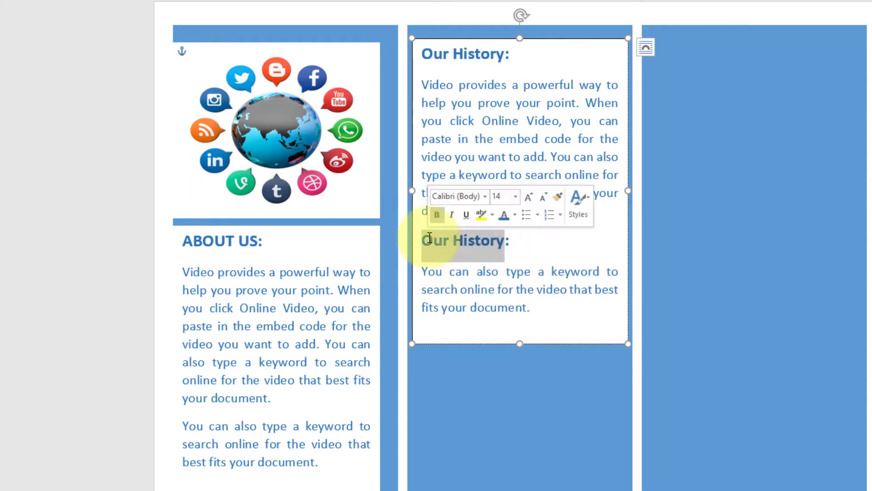
type("Vision & Mission:")
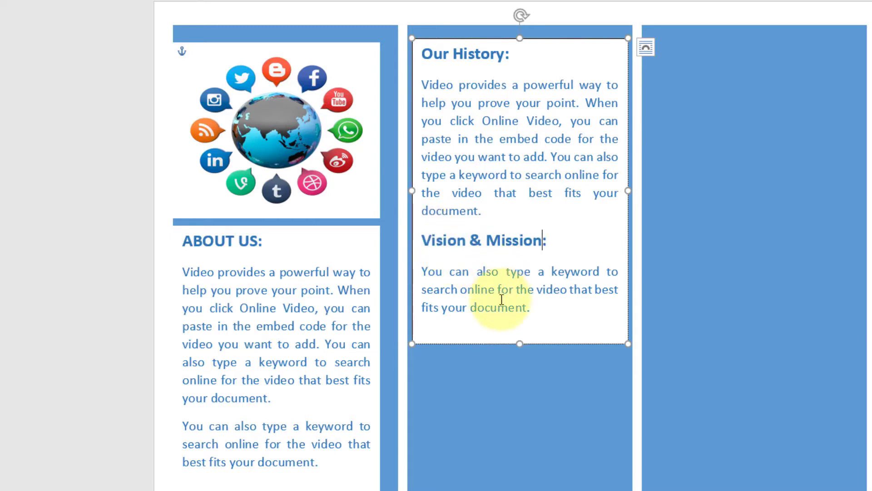
left_click_drag(520, 344, 530, 404)
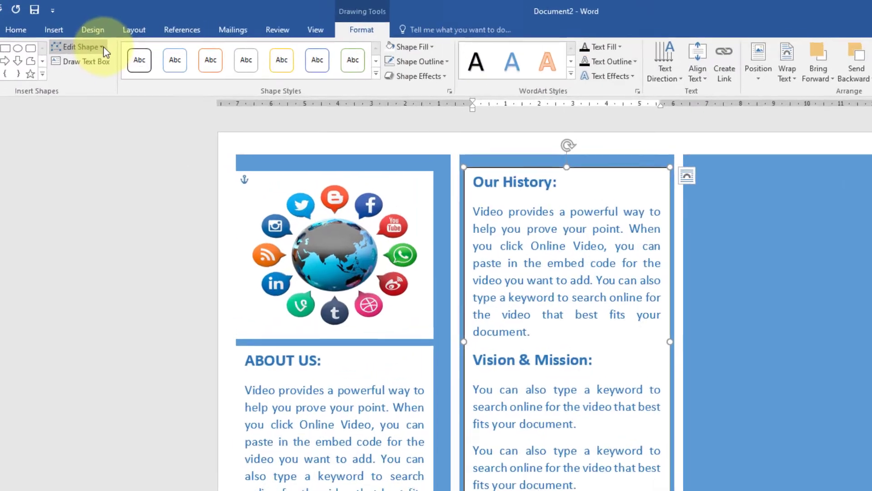
Edit the box's points, raising the bottom-left corner and lowering the bottom-right corner.
left_click(66, 38)
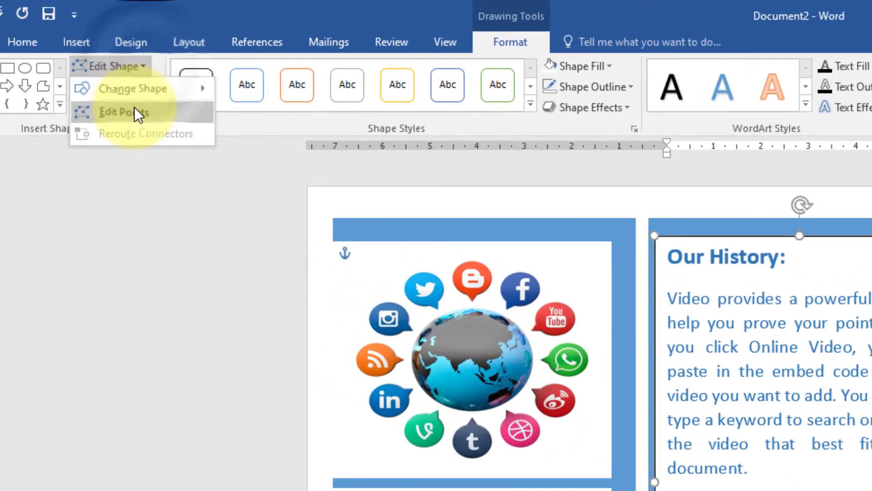
left_click(135, 107)
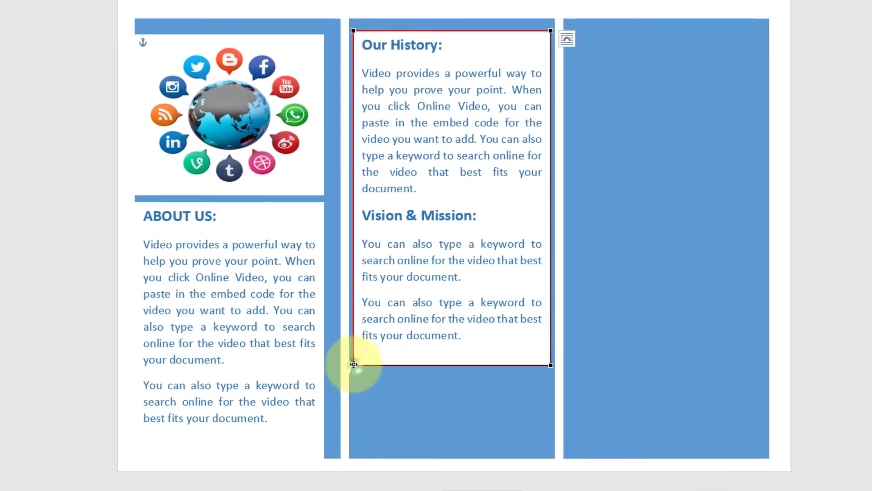
left_click_drag(353, 364, 353, 347)
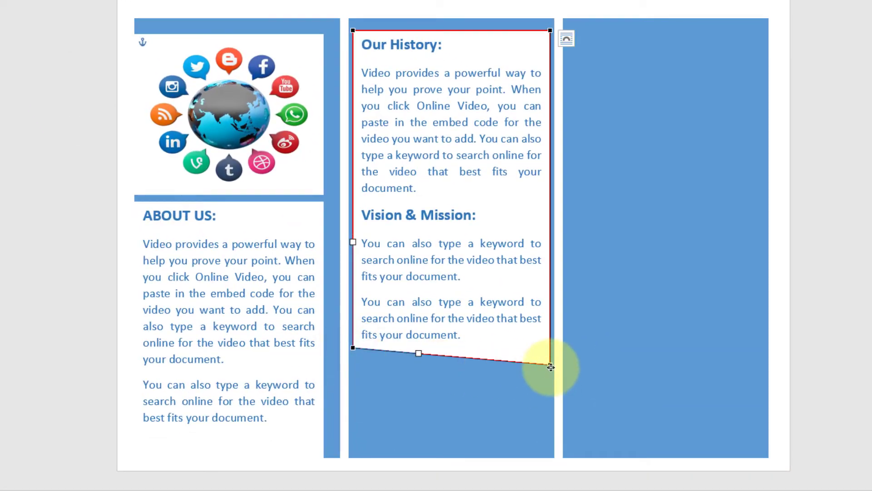
left_click_drag(549, 366, 547, 449)
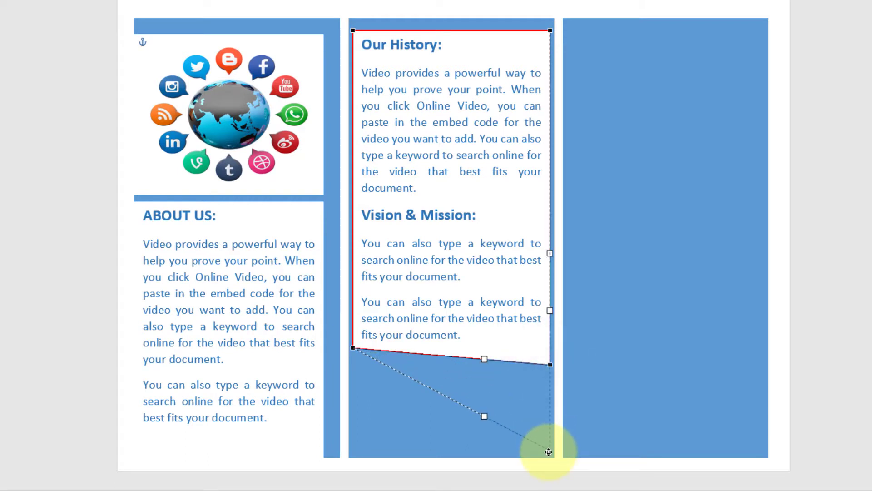
left_click_drag(549, 452, 549, 437)
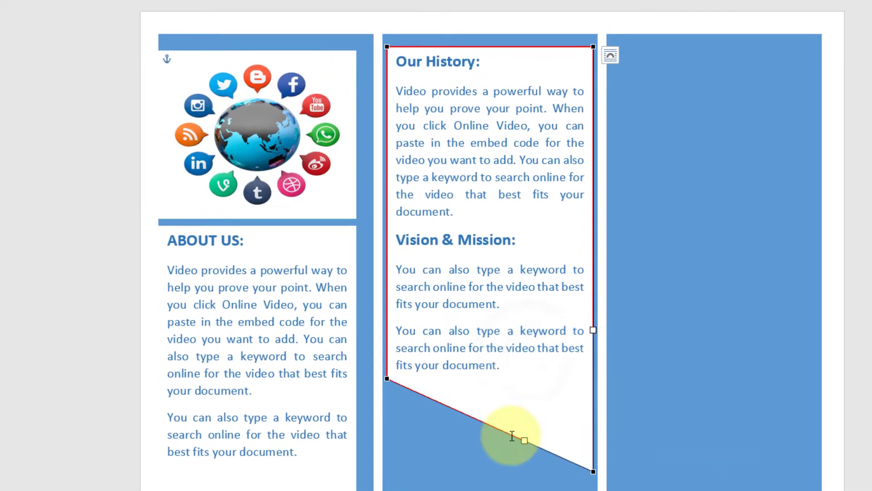
Draw a light-blue rectangle with no outline across the bottom of the middle panel.
left_click(142, 17)
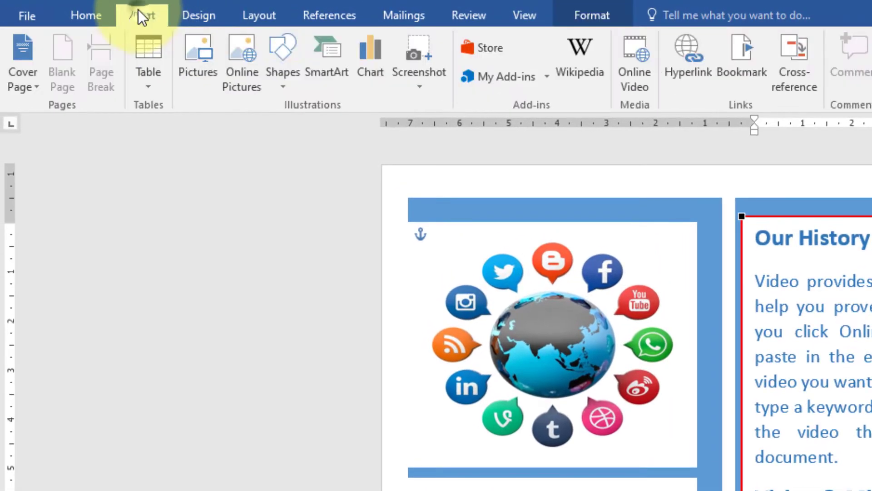
left_click(282, 81)
left_click(328, 119)
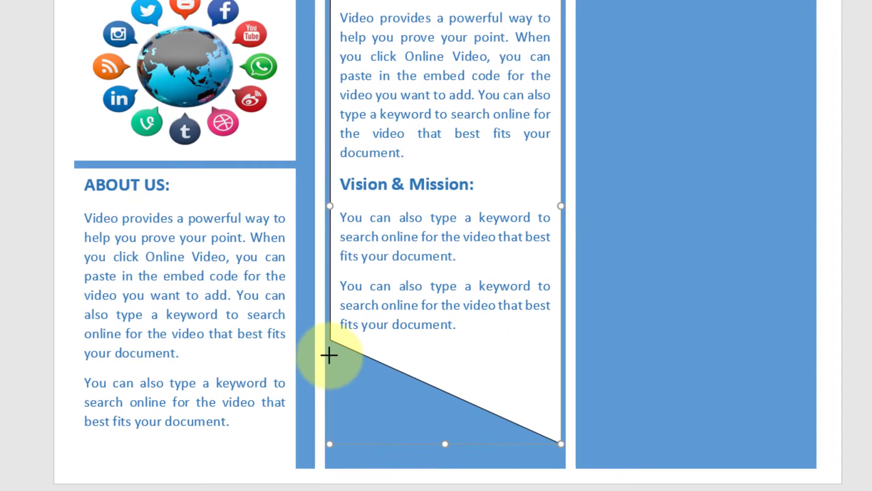
left_click_drag(329, 354, 547, 467)
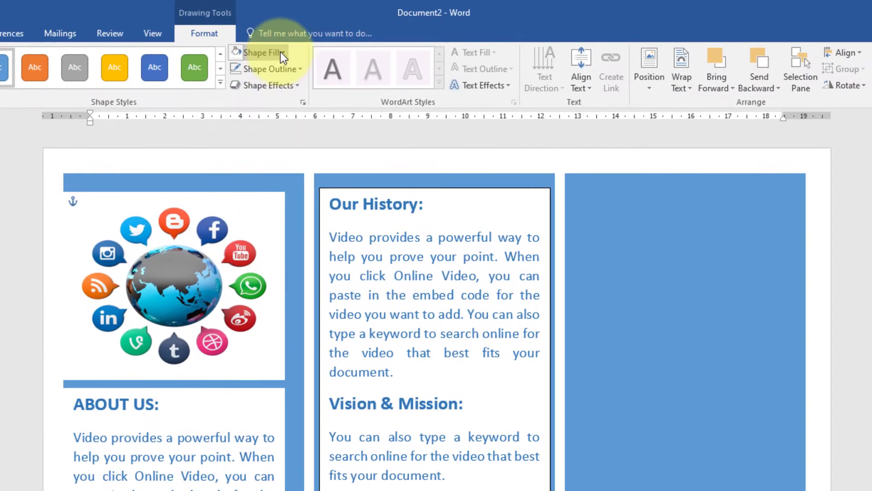
left_click(285, 53)
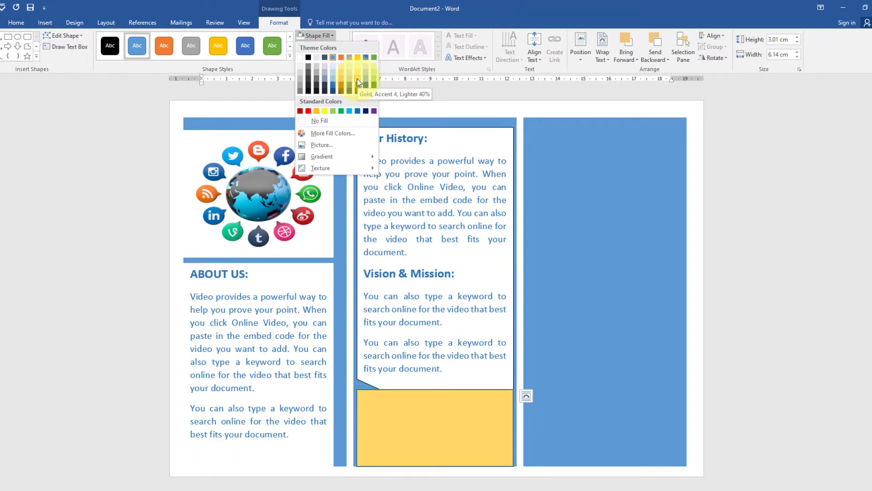
left_click(333, 82)
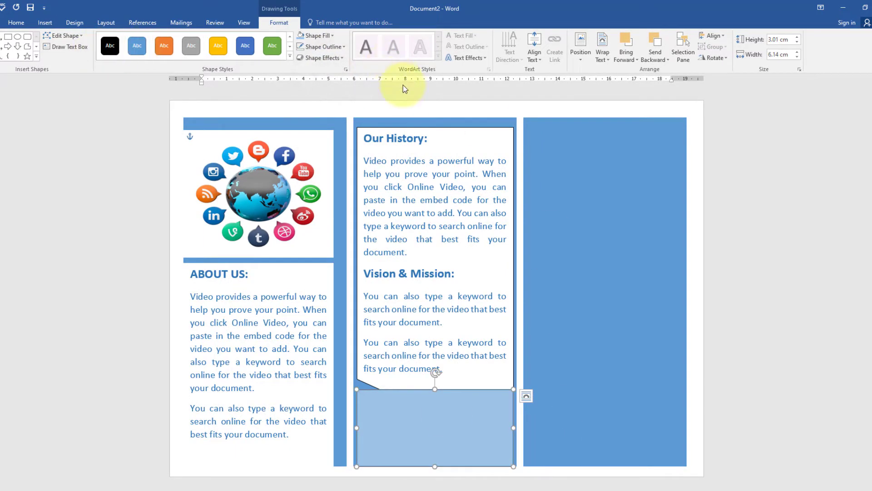
left_click(329, 46)
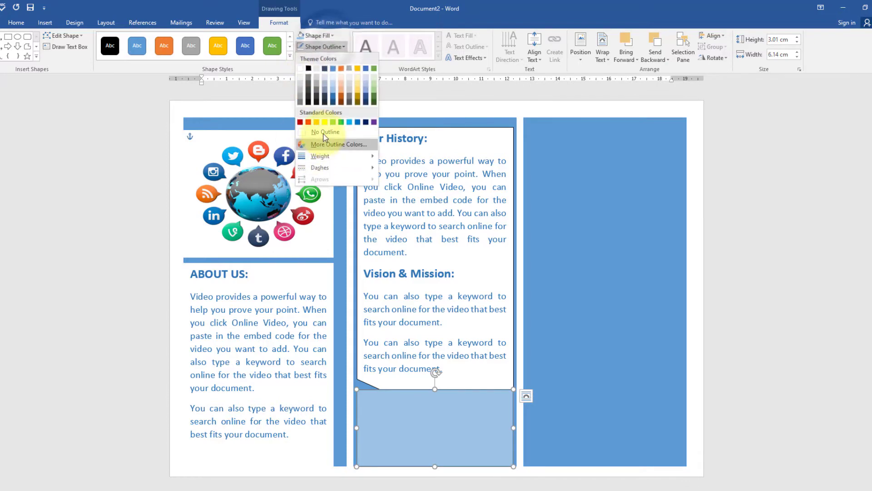
left_click(360, 136)
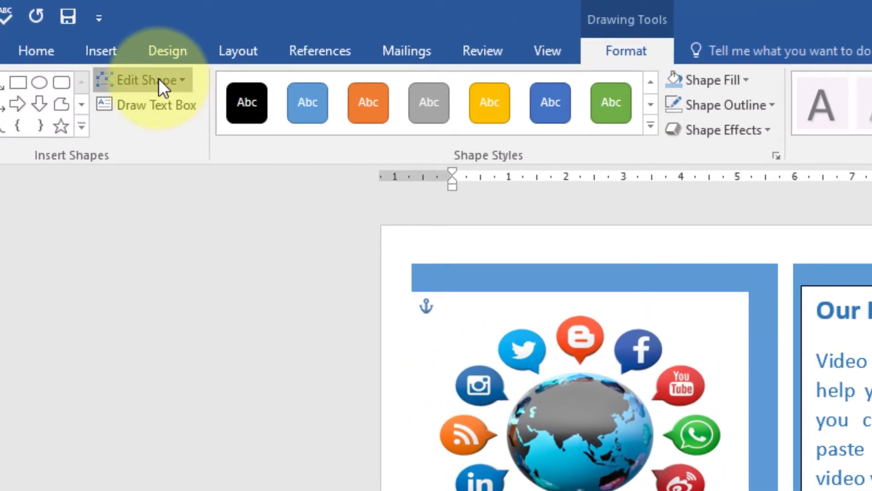
left_click(164, 75)
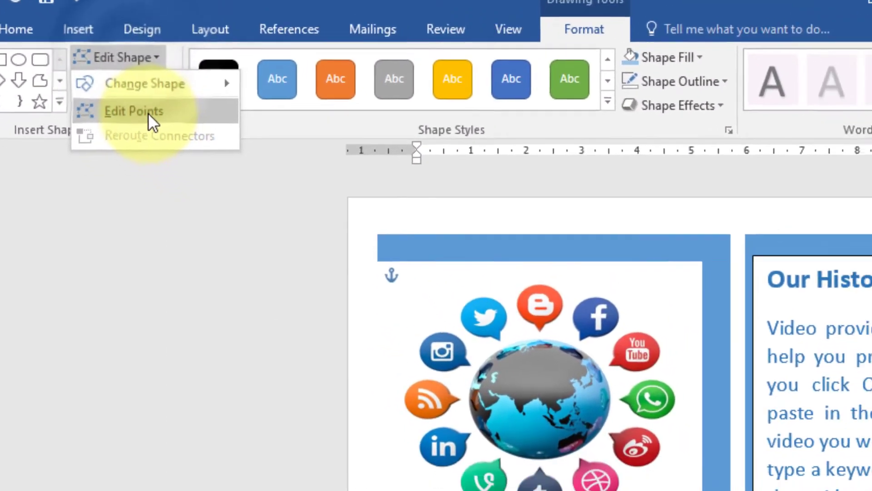
Drag the rectangle's top corners onto the text box's slanted edge to form a light-blue wedge.
left_click(148, 125)
left_click_drag(549, 365, 548, 456)
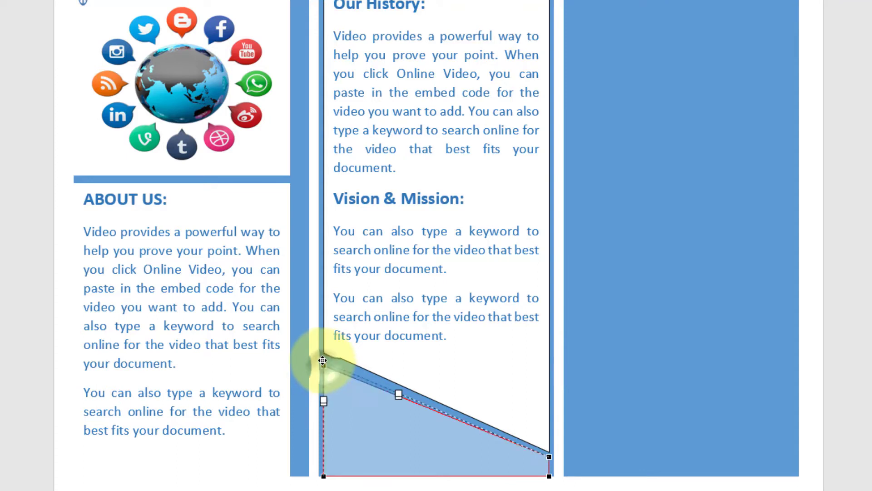
left_click_drag(323, 361, 323, 358)
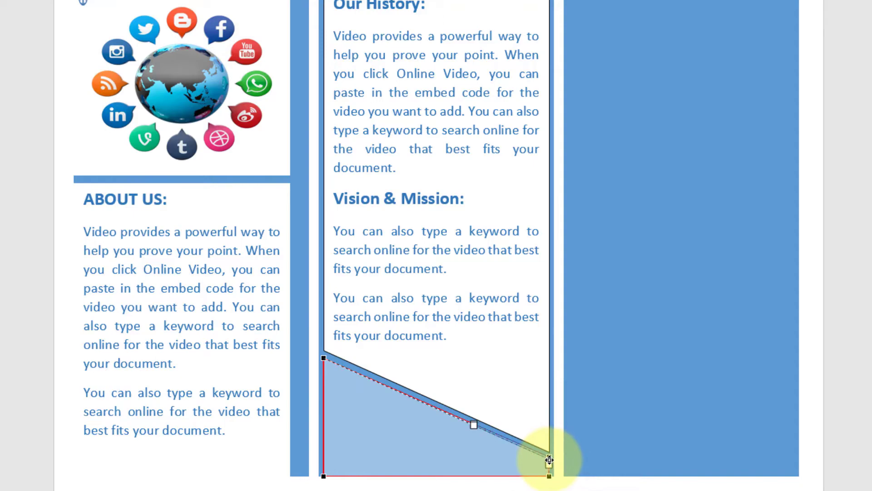
left_click_drag(550, 460, 549, 460)
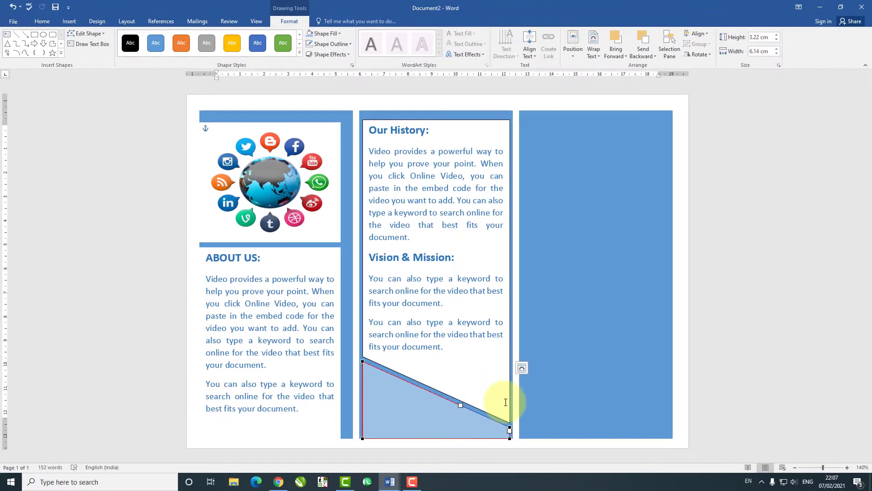
Draw a small text box inside the bottom triangle and type the Address label.
left_click(452, 424)
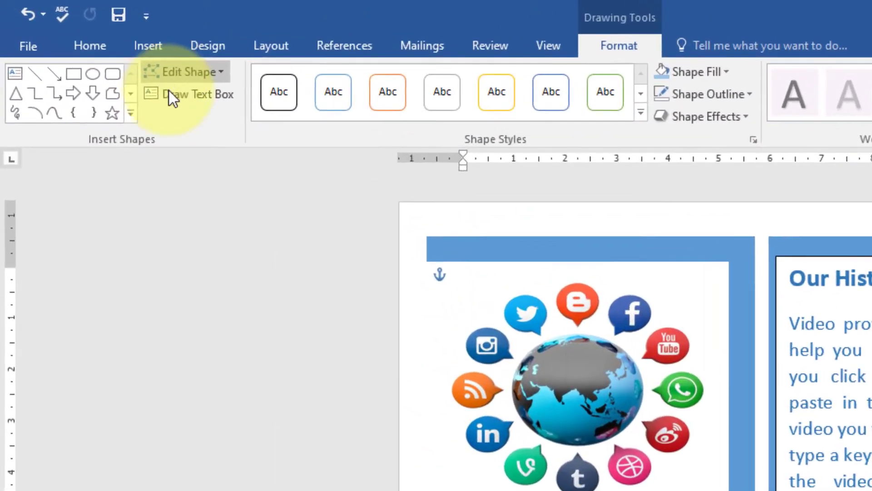
left_click(173, 99)
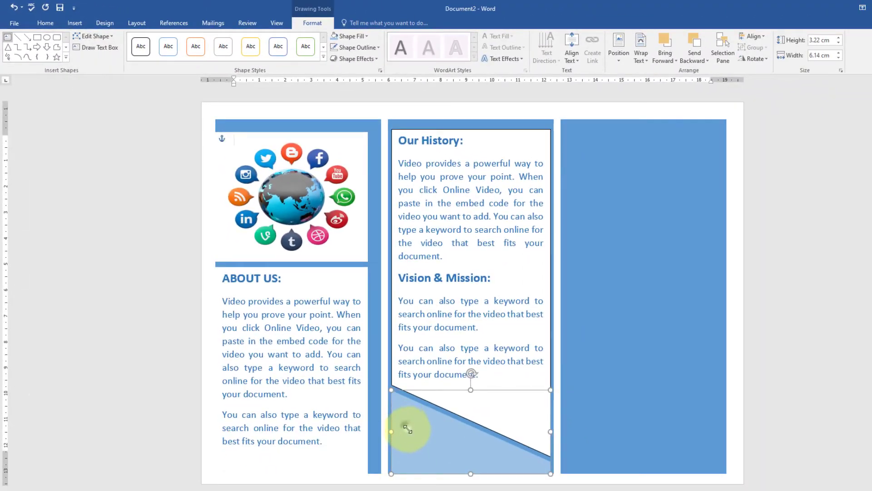
left_click_drag(407, 428, 444, 478)
type("Ad")
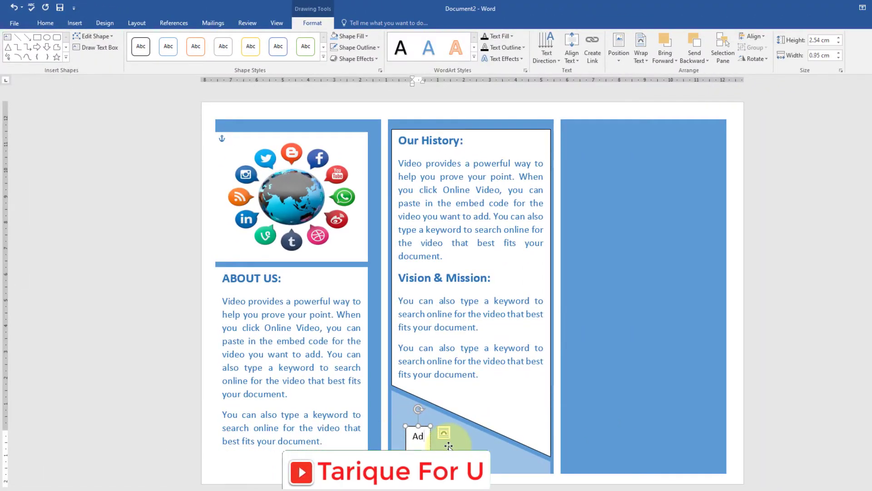
type("dress")
Make the Address text bold at size 14 and move its box up and left.
triple_click(435, 437)
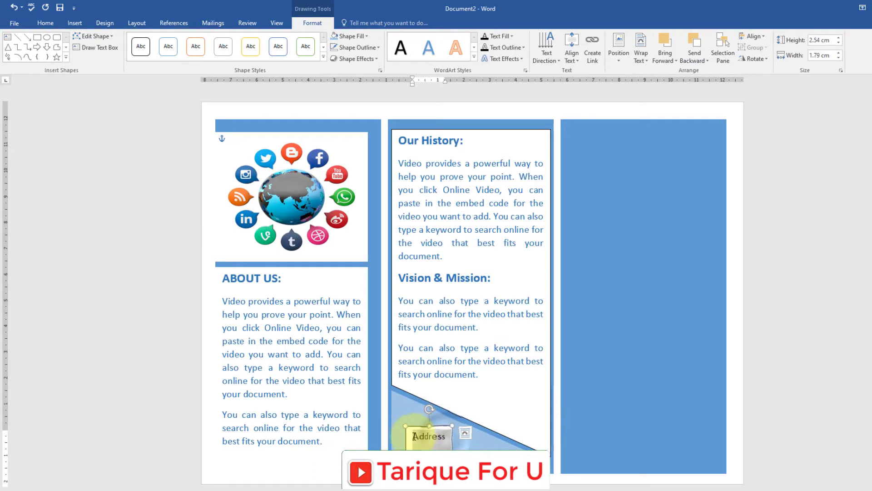
left_click(419, 419)
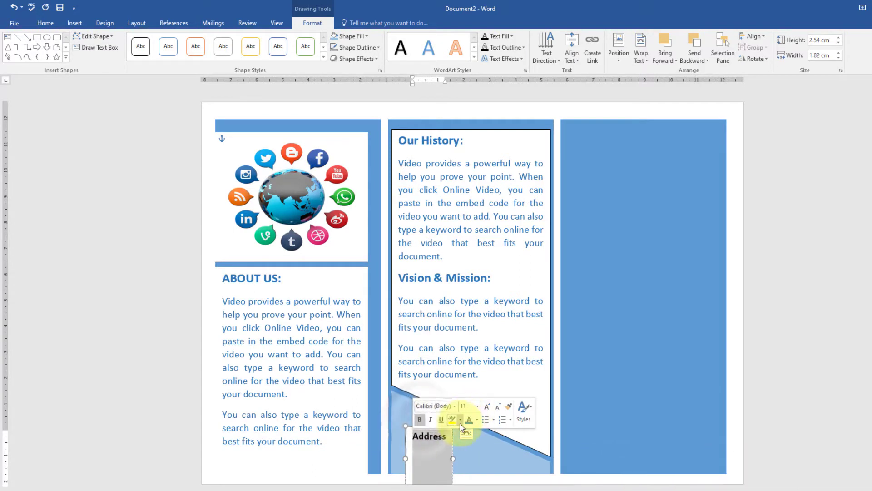
left_click(486, 406)
left_click(485, 406)
left_click(484, 407)
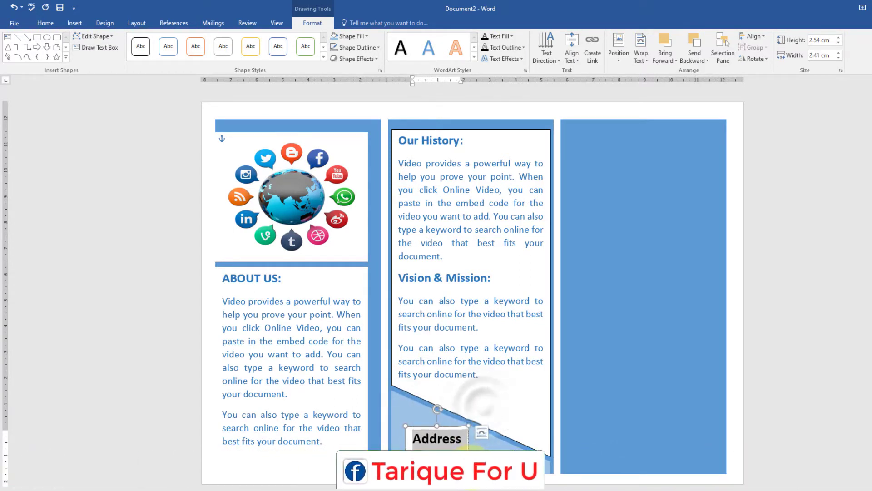
left_click(471, 448)
left_click_drag(468, 426, 444, 400)
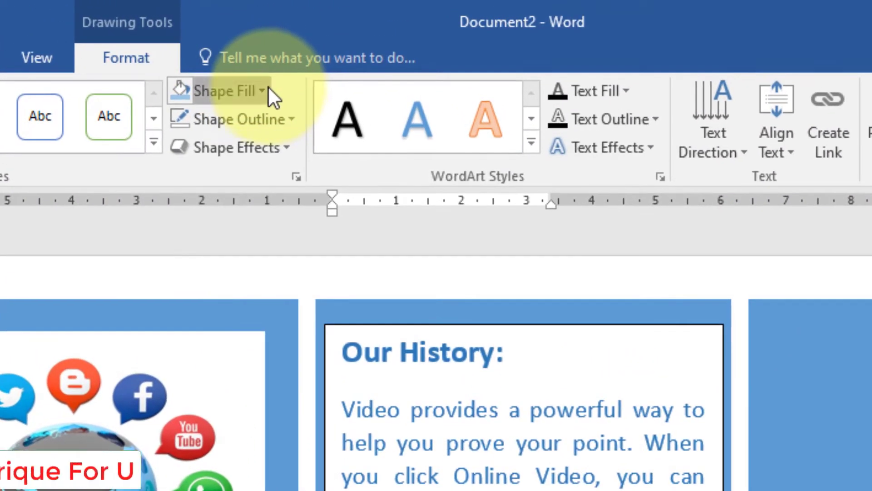
Remove the Address box's outline and shrink it to fit the blue corner.
left_click(322, 60)
left_click(339, 202)
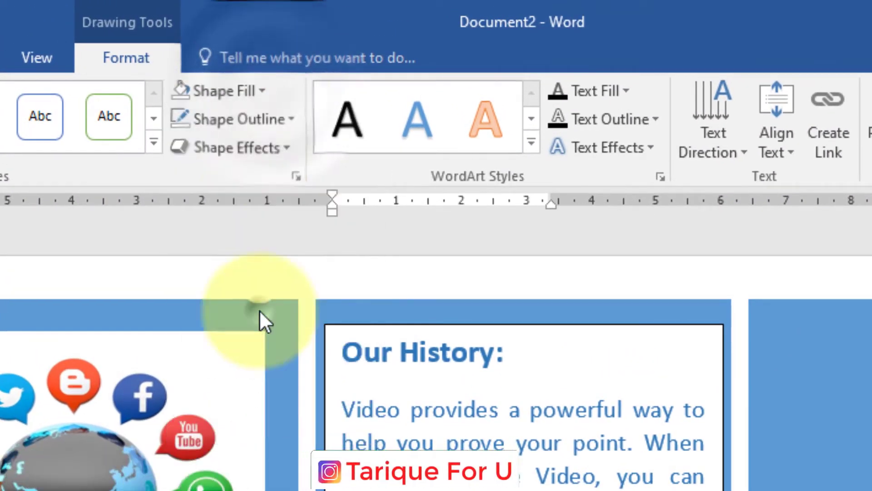
left_click(291, 120)
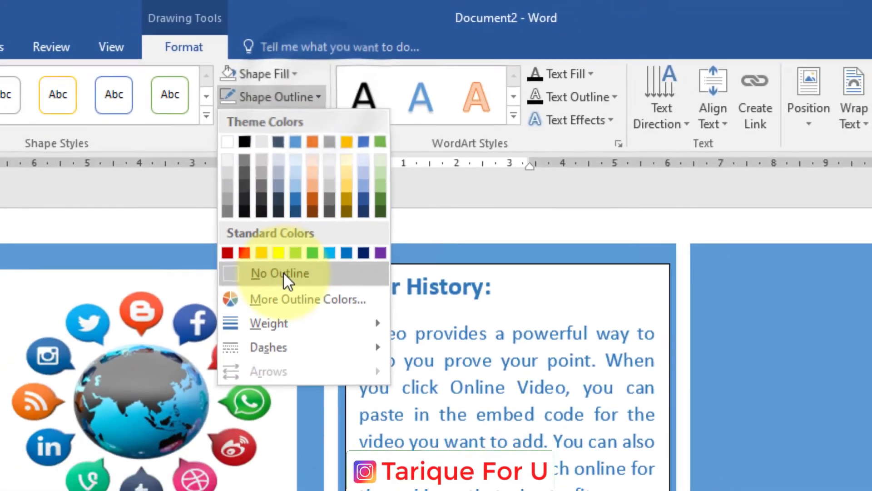
left_click(283, 273)
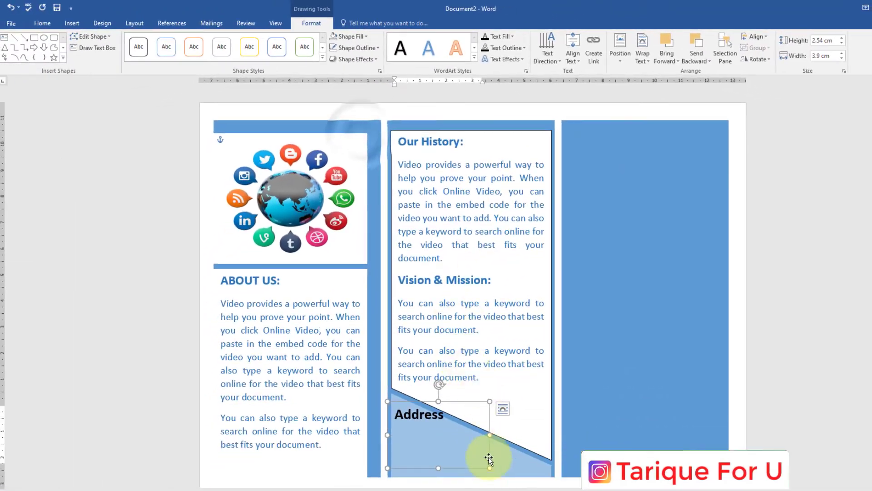
mouse_move(490, 468)
left_mouse_down()
mouse_move(473, 432)
mouse_move(448, 453)
left_mouse_up()
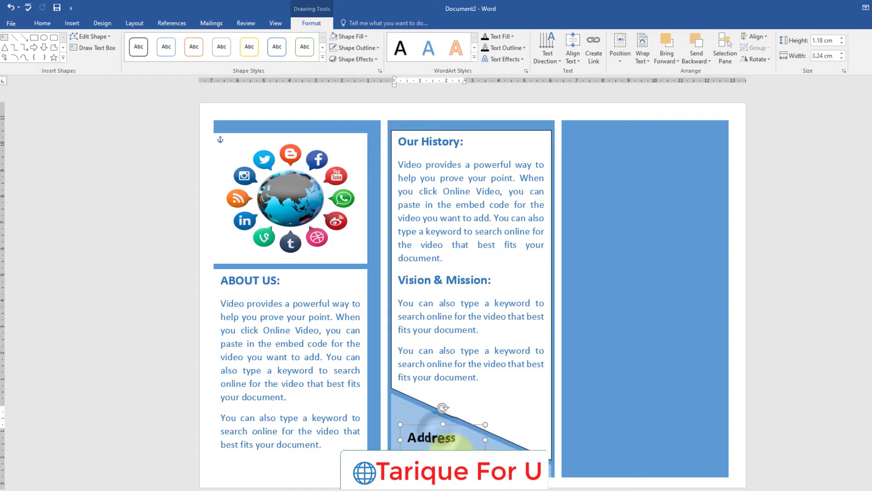
left_click(730, 292)
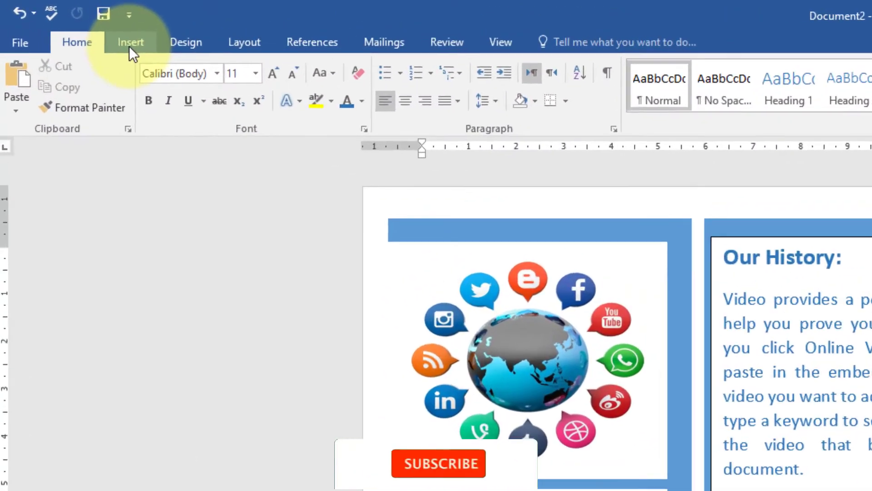
Draw a rectangle across the top of the right panel.
left_click(82, 24)
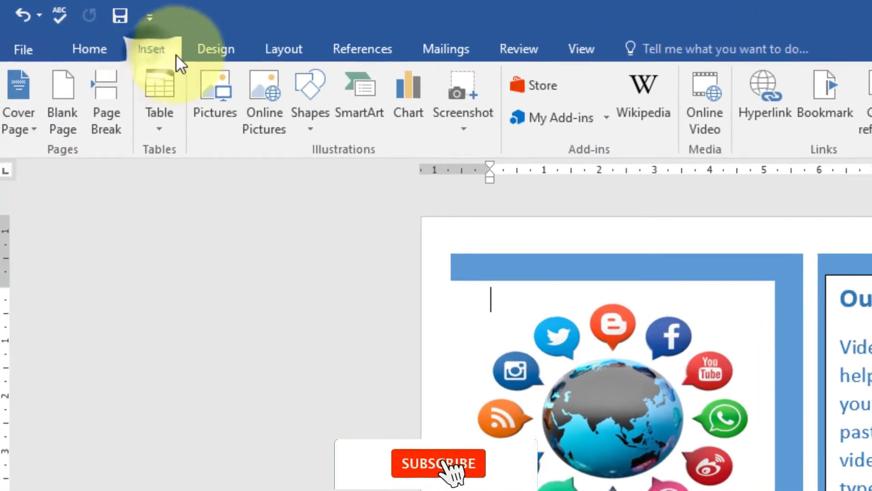
left_click(306, 129)
left_click(262, 117)
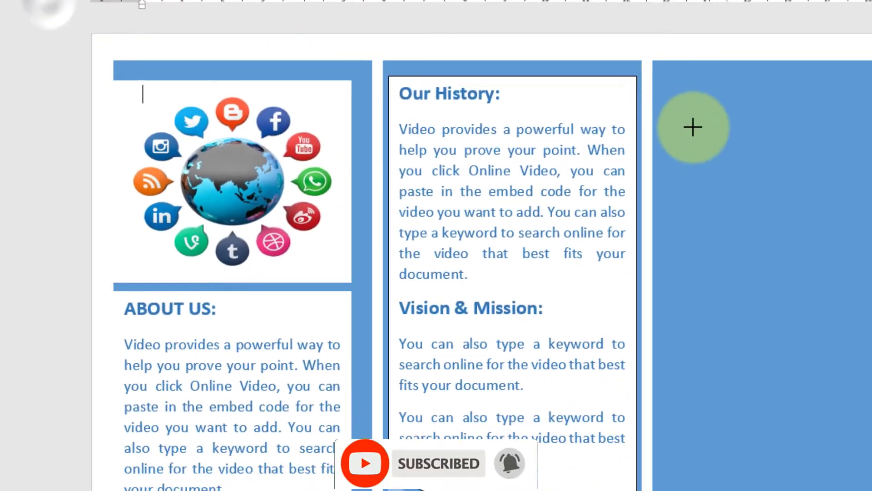
mouse_move(584, 47)
left_mouse_down()
mouse_move(690, 179)
mouse_move(806, 259)
left_mouse_up()
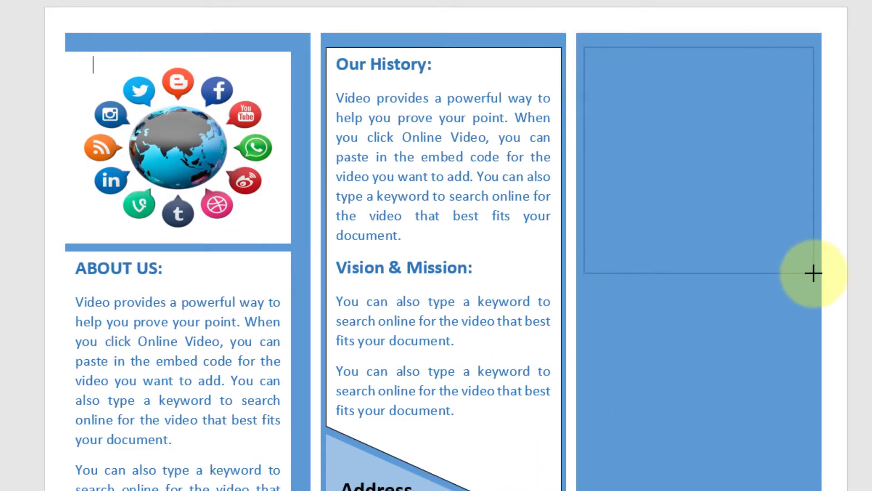
left_click_drag(814, 273, 814, 273)
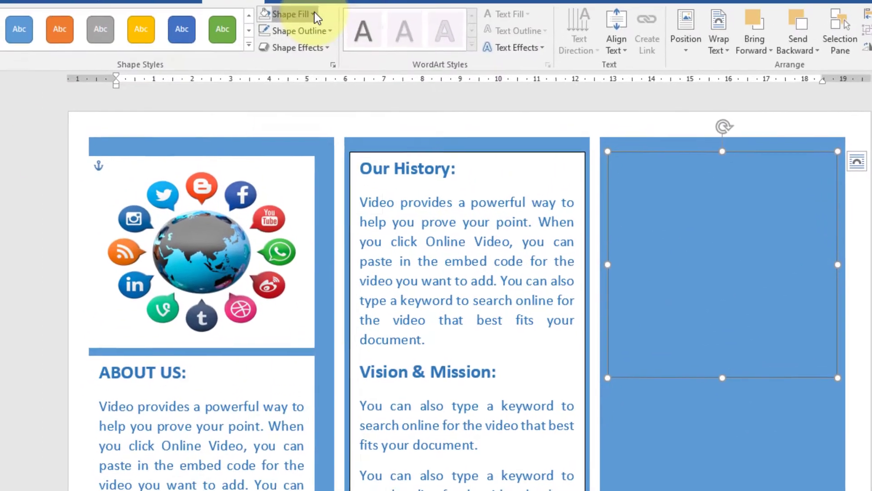
Fill the rectangle white and remove its outline.
left_click(314, 13)
left_click(269, 63)
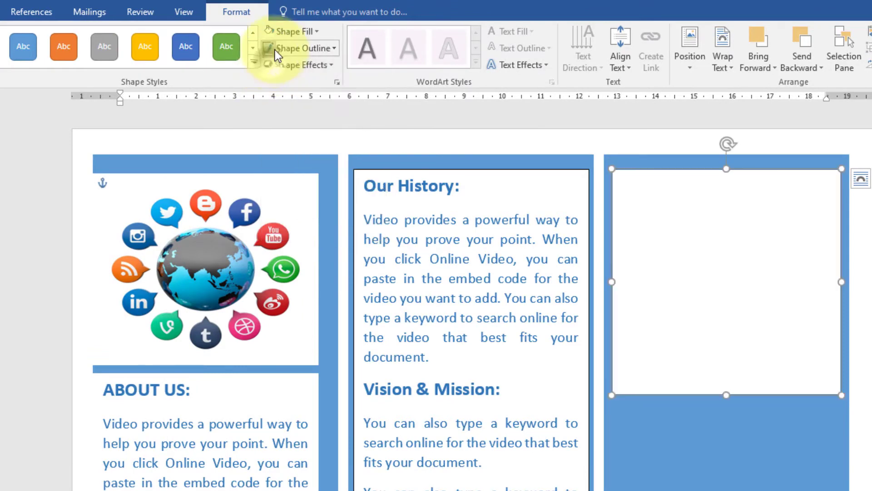
left_click(337, 48)
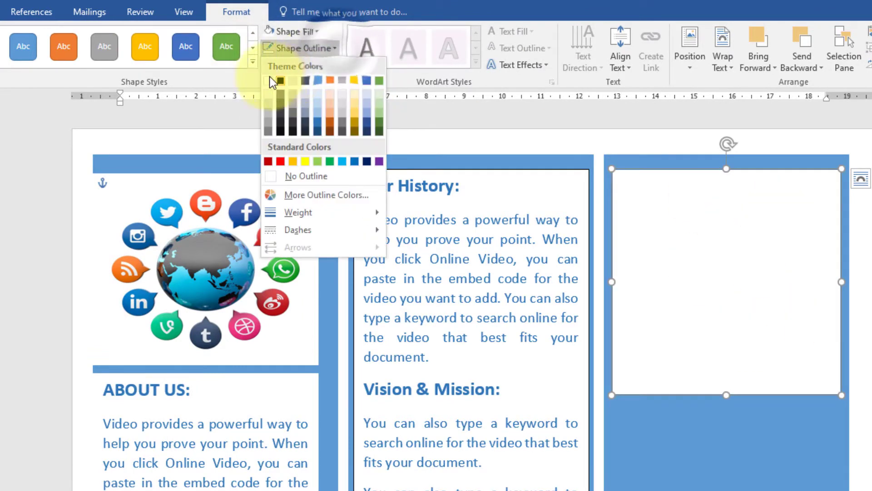
left_click(301, 176)
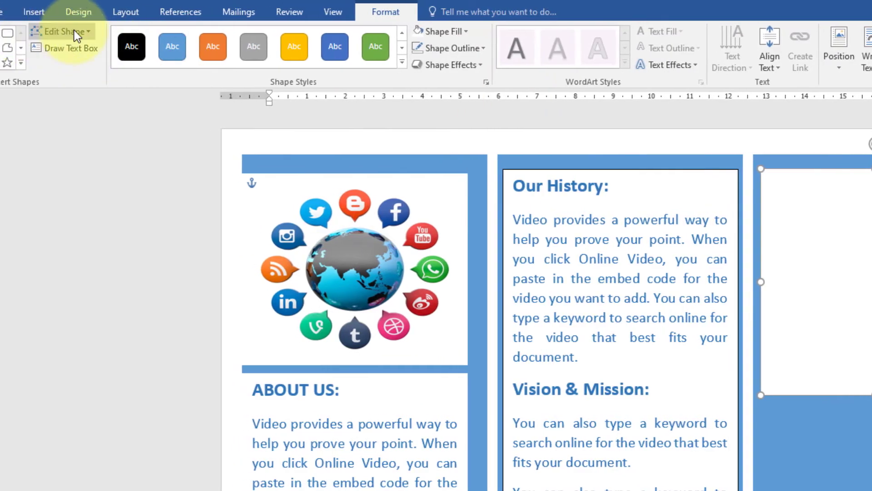
Edit the rectangle's points so its bottom edge slants downward to the right.
left_click(74, 30)
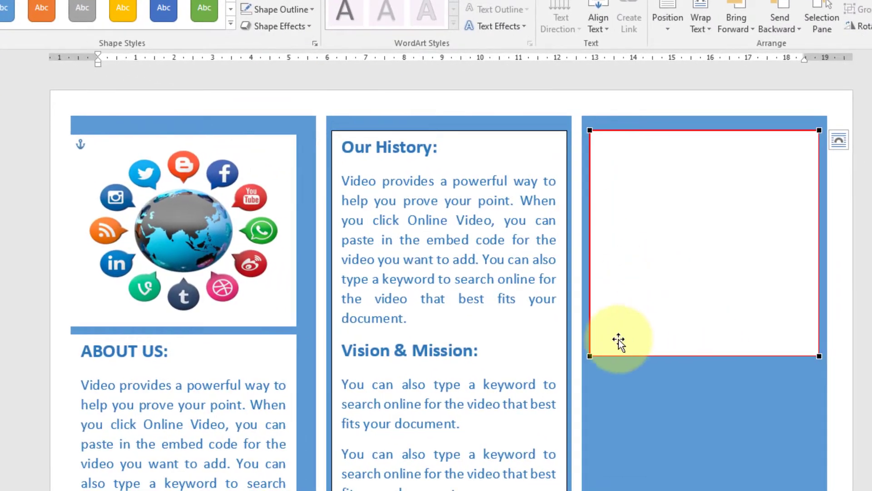
left_click_drag(821, 356, 820, 377)
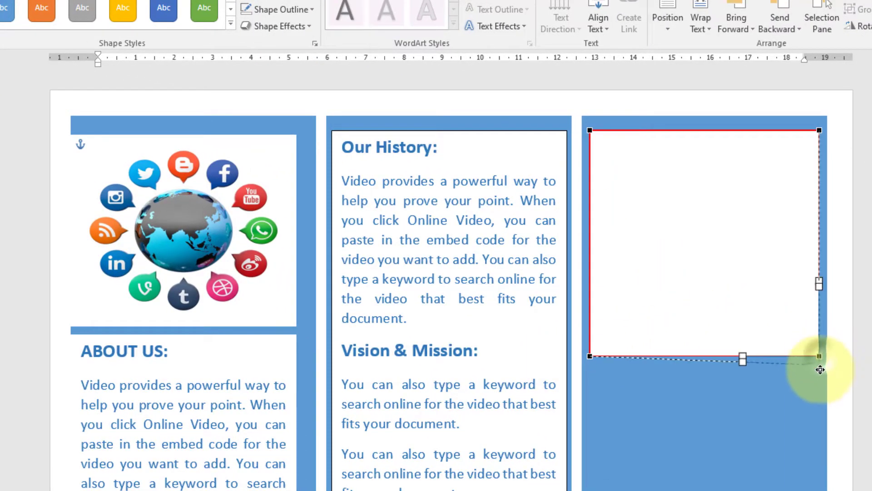
left_click_drag(590, 355, 589, 283)
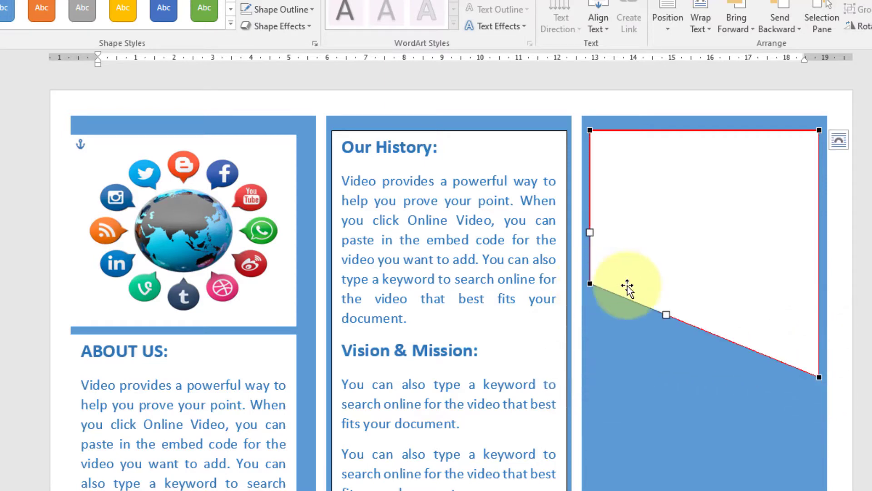
mouse_move(817, 376)
left_mouse_down()
mouse_move(818, 401)
mouse_move(819, 392)
left_mouse_up()
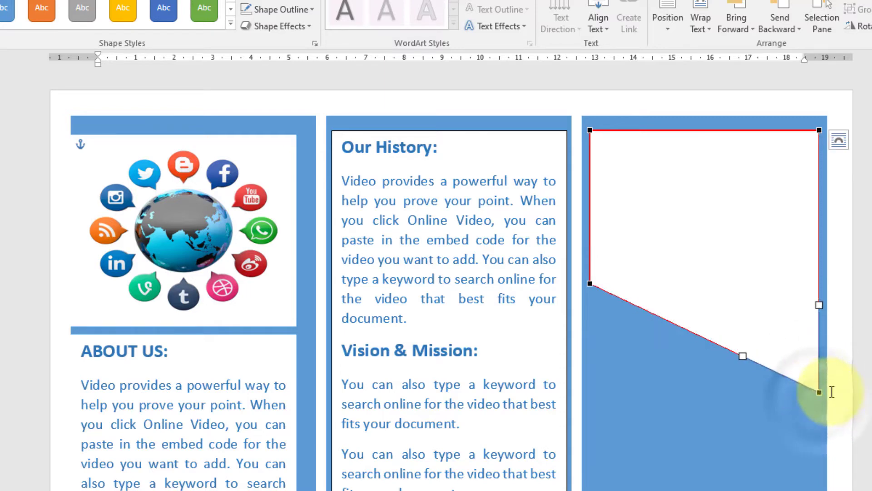
left_click(707, 207)
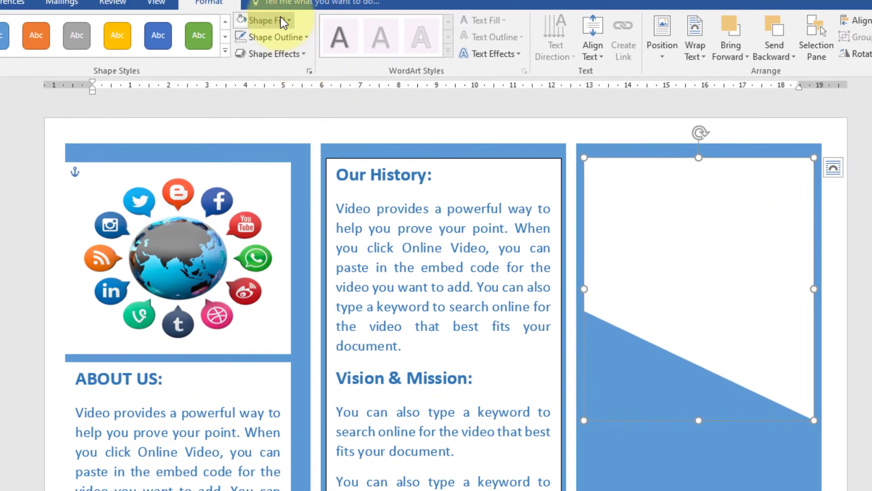
Fill the slanted box with the social-media phone picture from the Images folder.
left_click(291, 12)
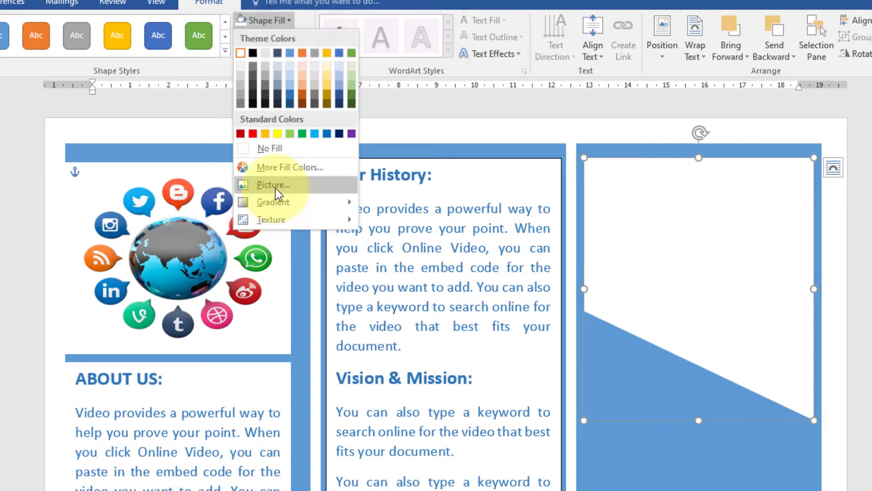
left_click(275, 187)
left_click(486, 271)
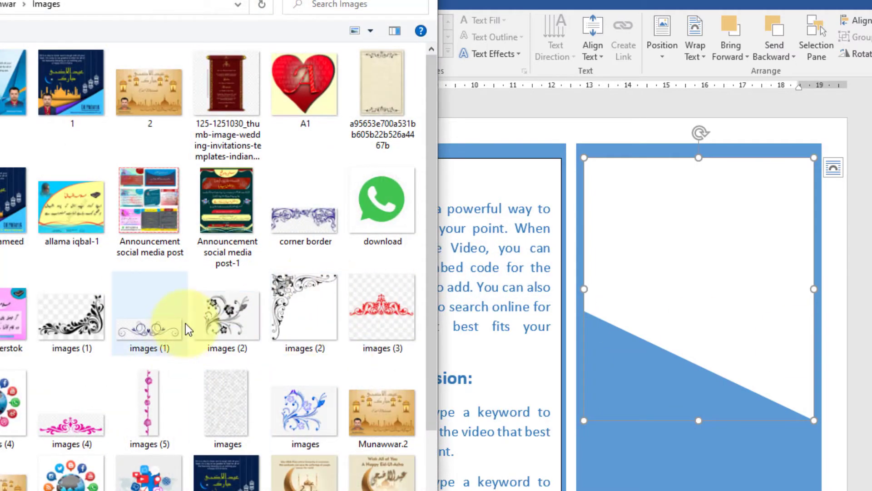
scroll(185, 324, "down", 2)
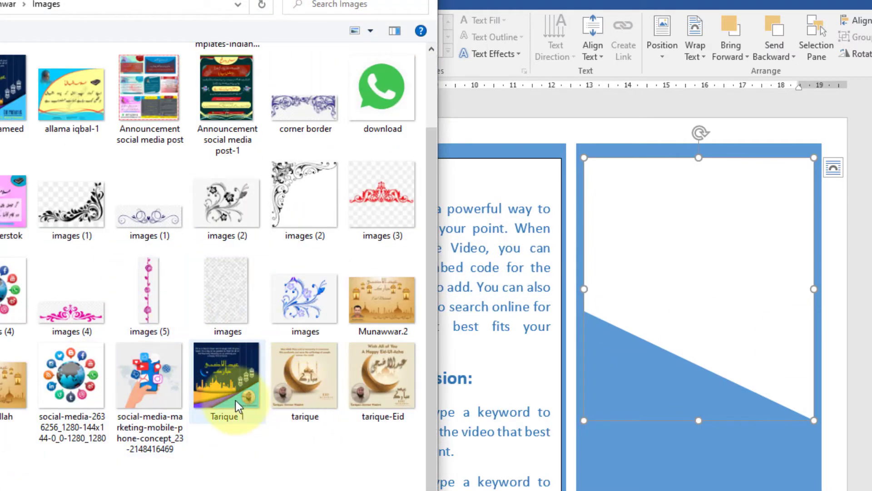
left_click(212, 383)
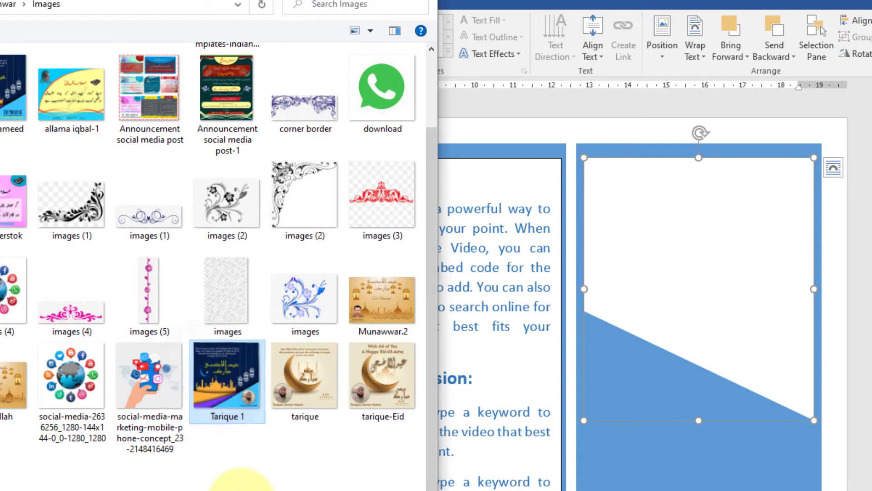
left_click(175, 437)
left_click(340, 414)
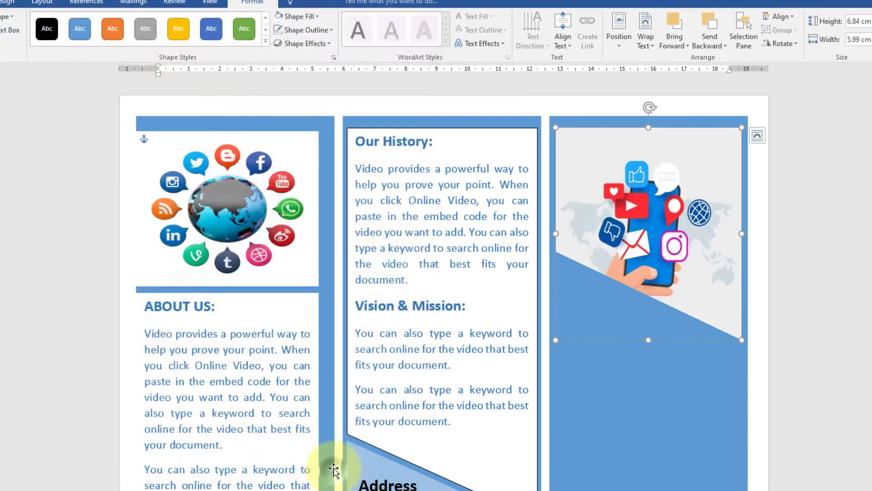
left_click(674, 267)
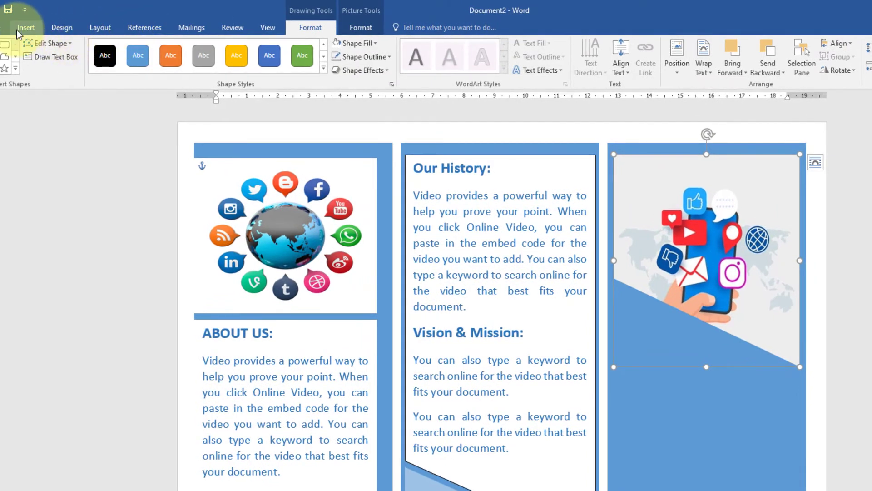
Draw a rectangle over the lower right panel and fill it light grey.
left_click(16, 29)
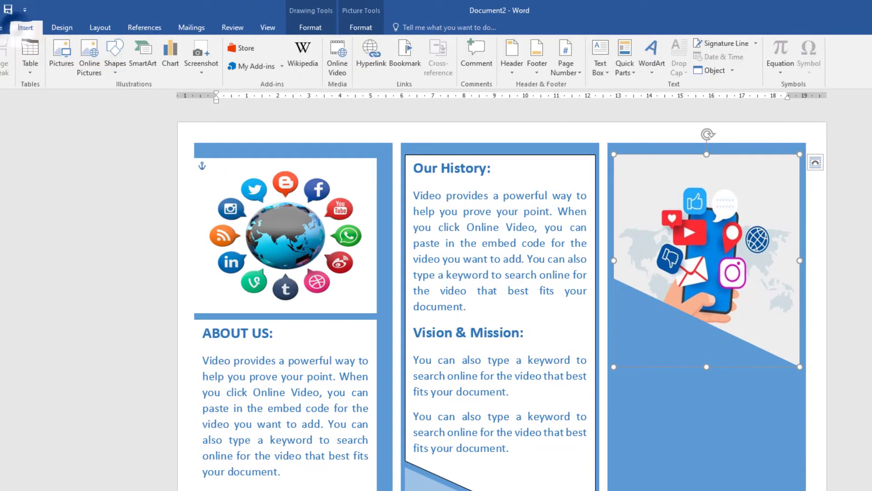
left_click(116, 70)
left_click(140, 95)
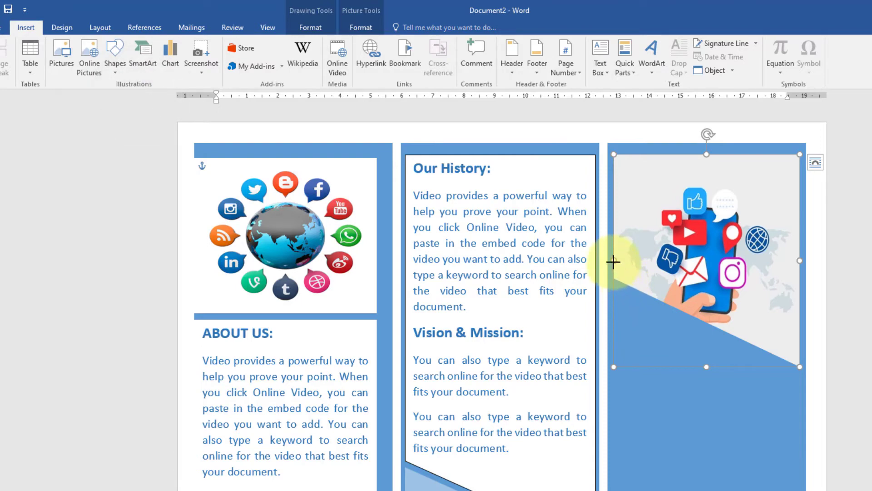
left_click_drag(613, 262, 784, 437)
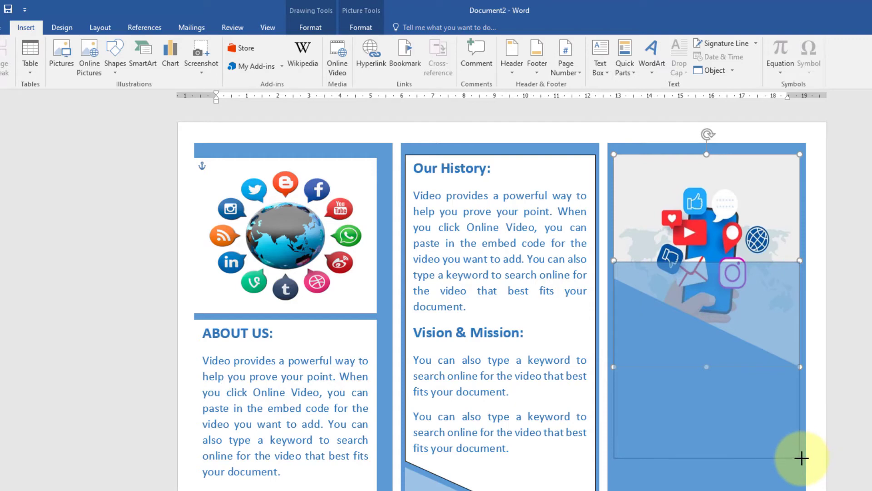
left_click_drag(802, 458, 800, 468)
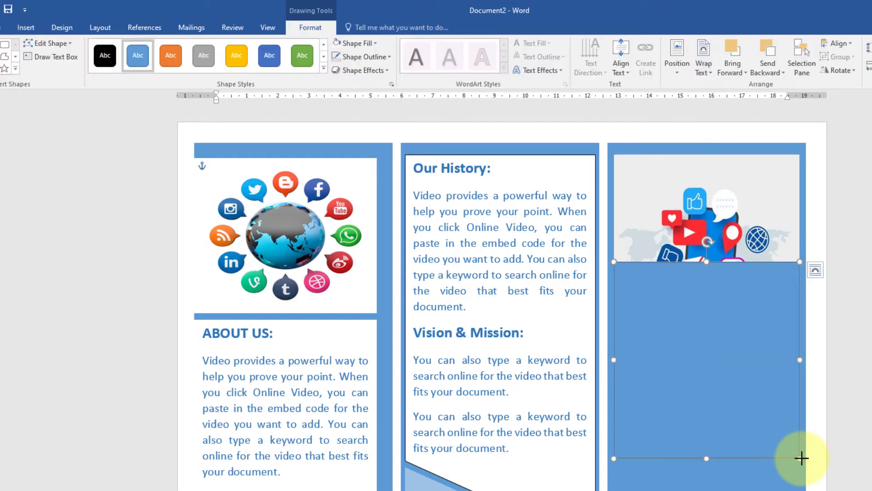
left_click(375, 43)
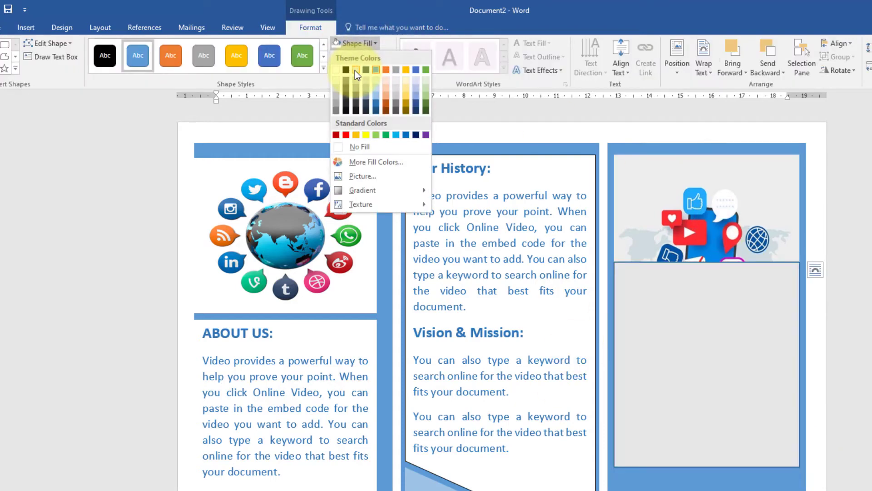
left_click(356, 69)
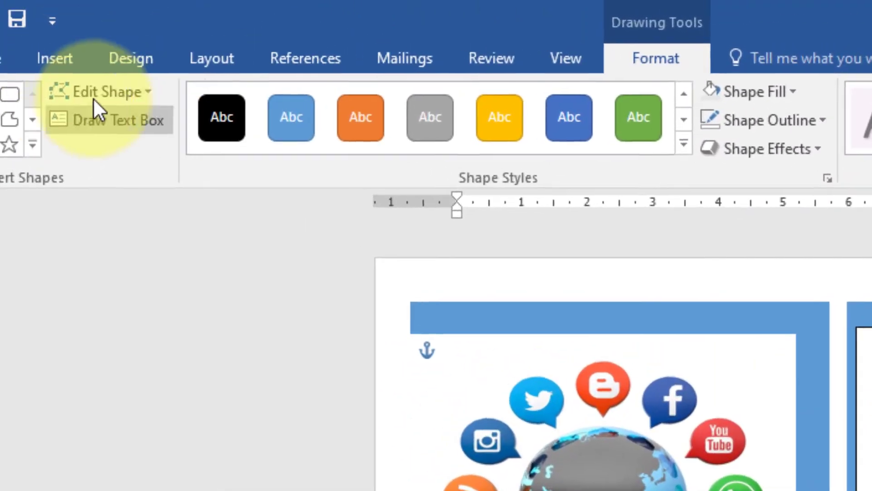
Edit the rectangle's points to slant it into a sideways triangle revealing the picture.
left_click(51, 44)
left_click(89, 152)
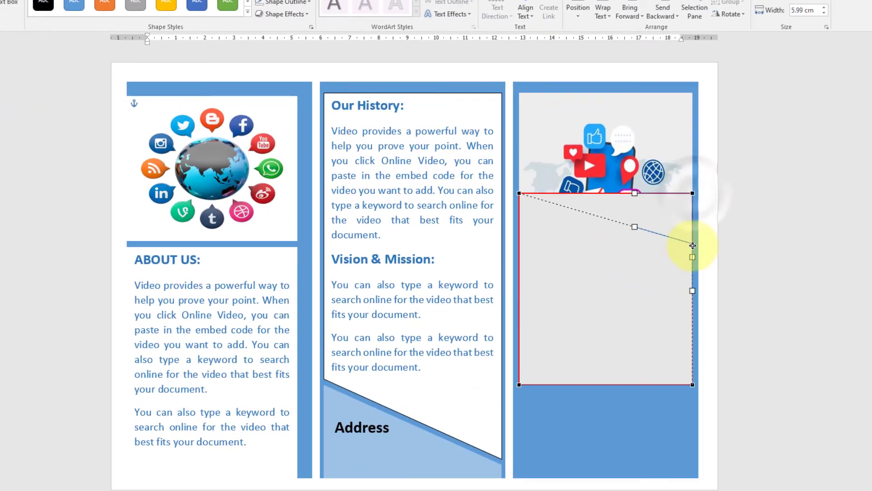
left_click_drag(693, 246, 693, 246)
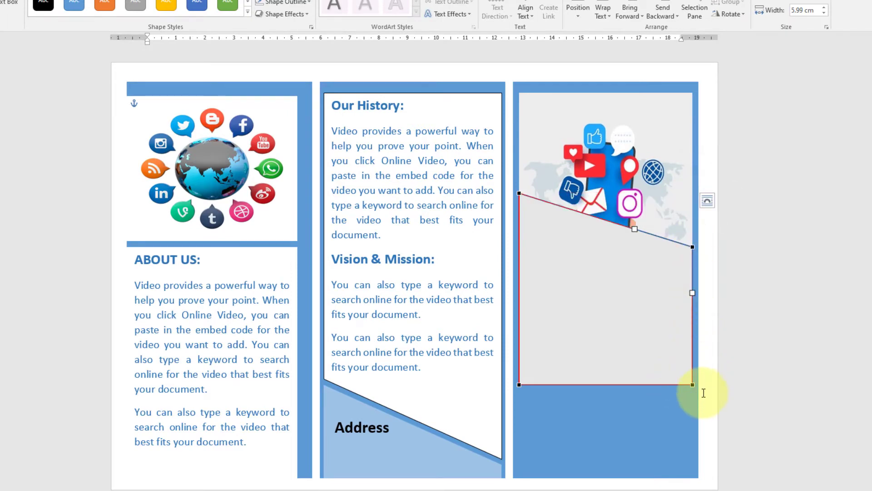
left_click_drag(692, 352, 696, 304)
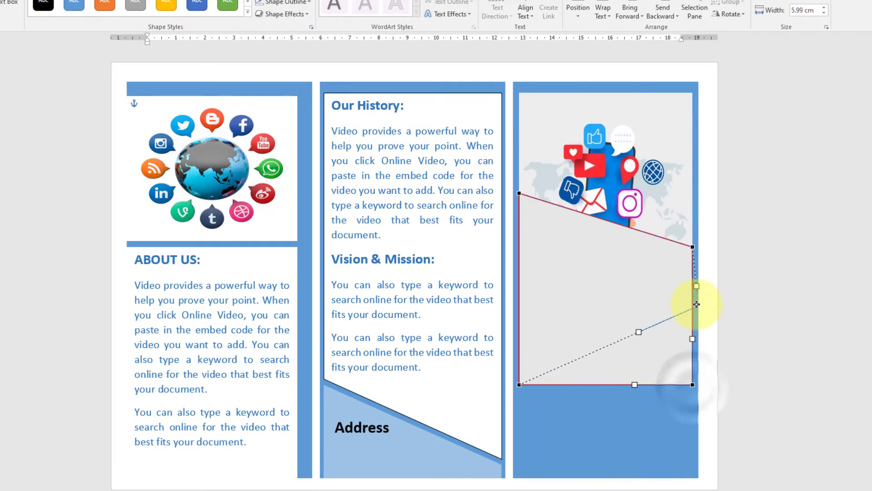
left_click_drag(691, 286, 691, 284)
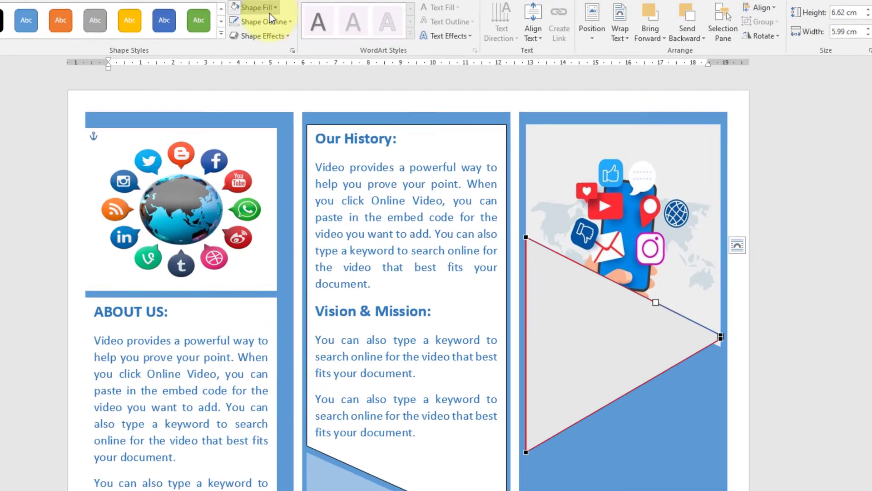
Remove the triangle's outline and apply a translucent orange shape style.
left_click(286, 2)
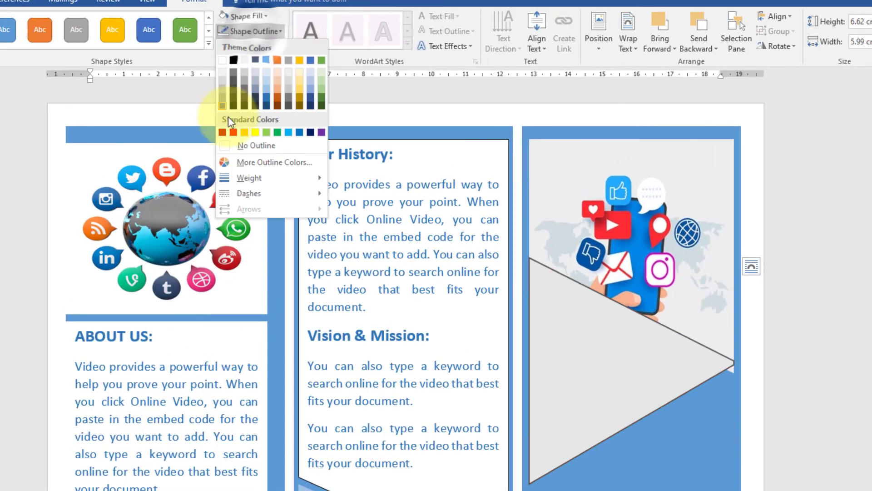
left_click(241, 145)
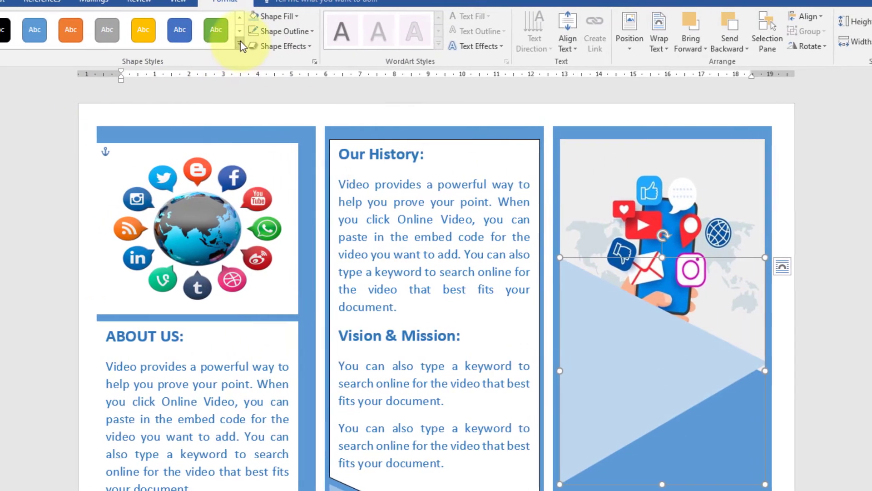
left_click(209, 43)
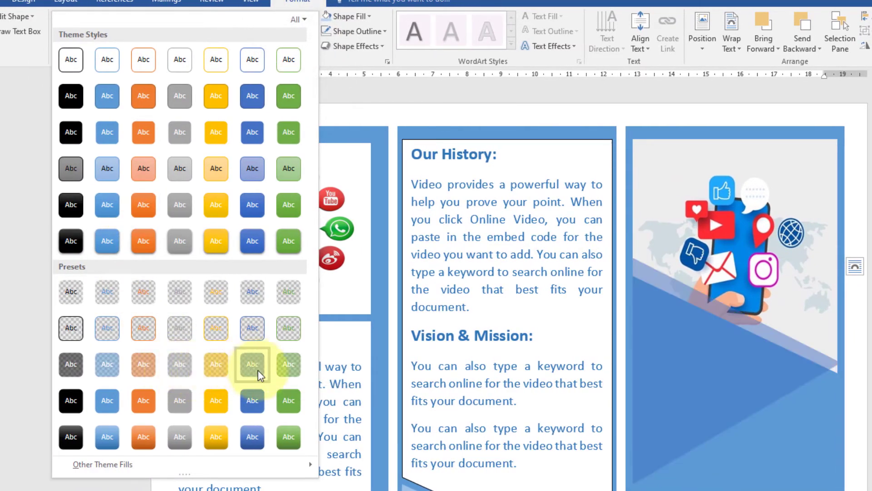
left_click(146, 362)
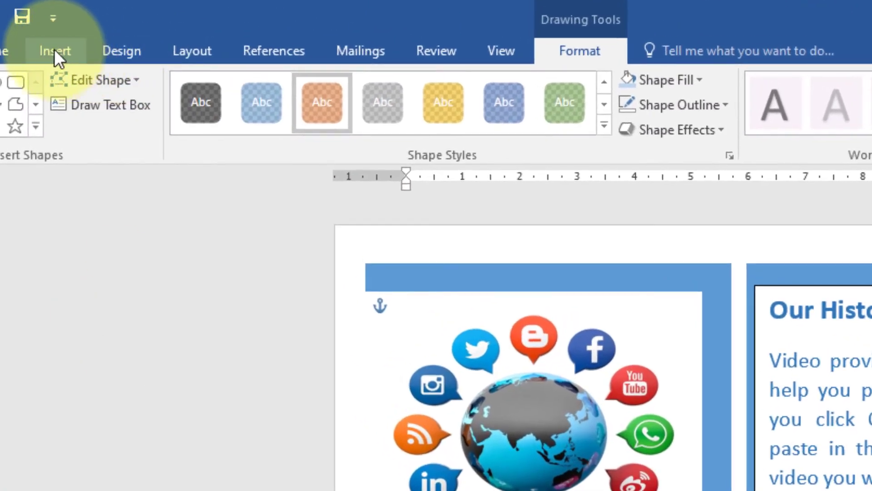
Draw a small rectangle over the lower edge of the orange triangle in the right panel.
left_click(54, 49)
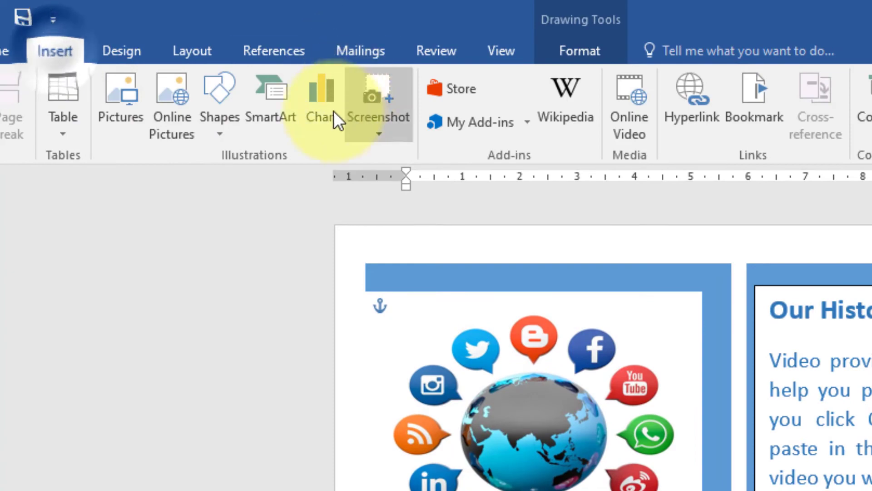
left_click(227, 125)
left_click(276, 178)
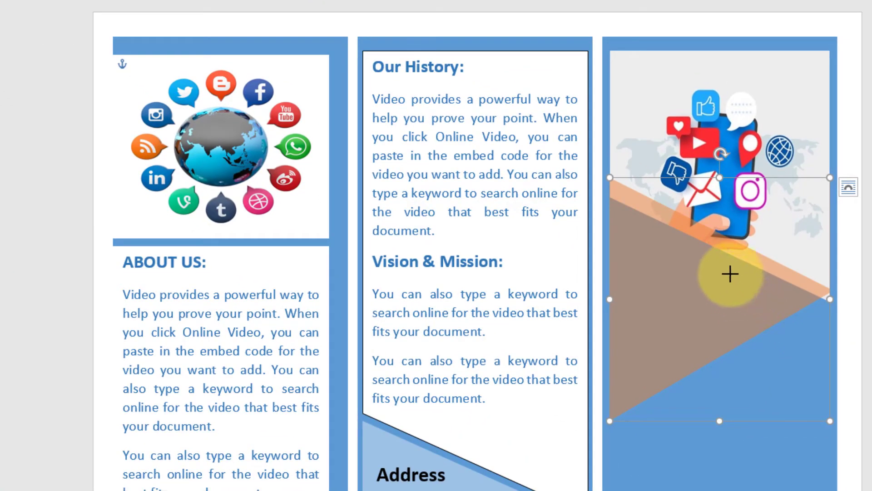
left_click_drag(726, 273, 831, 383)
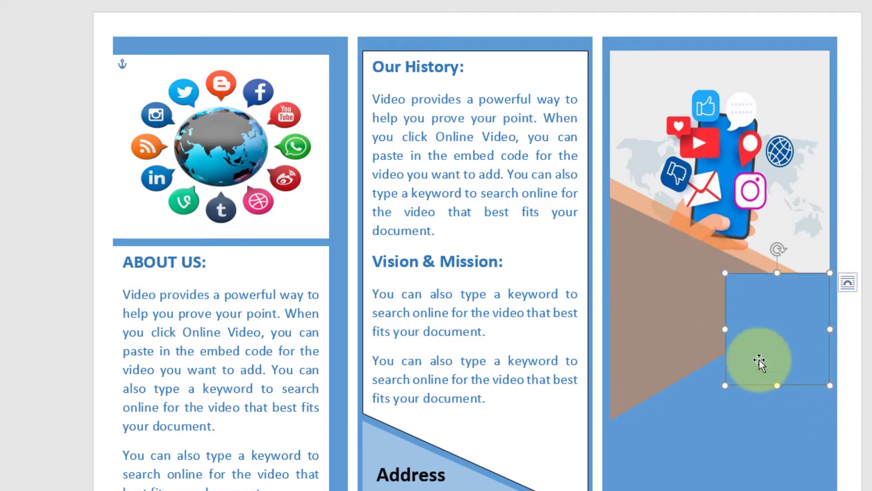
Enlarge the rectangle and collapse one corner to turn it into a triangle.
left_click_drag(725, 383, 695, 395)
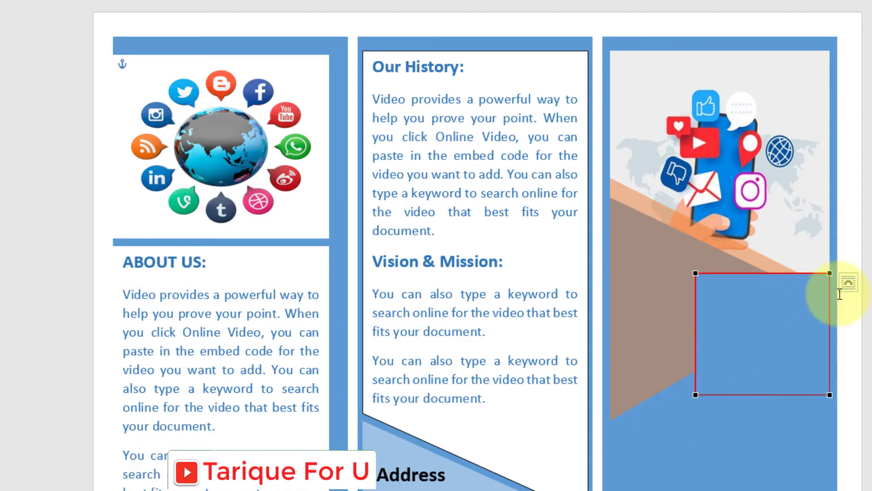
left_click(830, 273)
left_click_drag(698, 273, 695, 341)
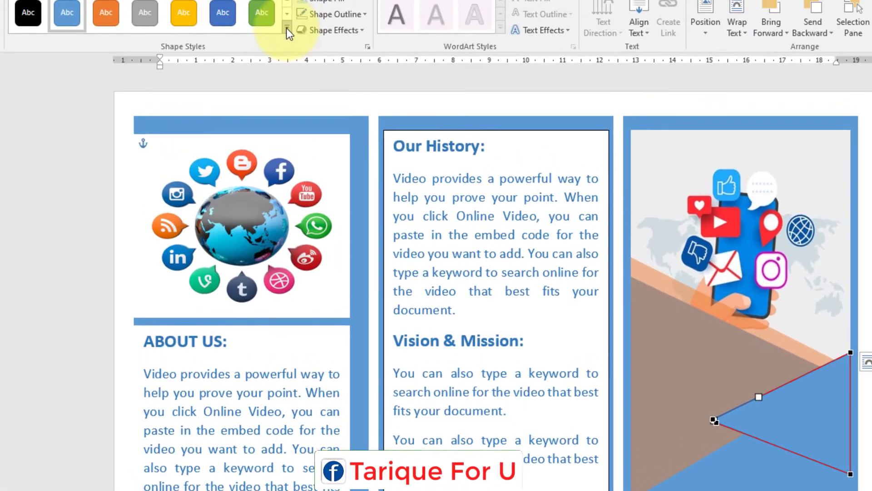
Apply a translucent grey style to the triangle and refine its right-hand vertices.
left_click(286, 28)
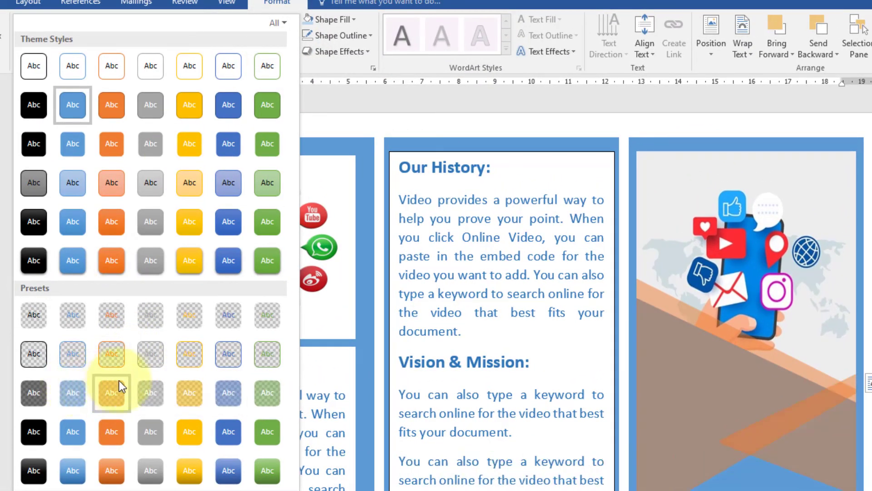
left_click(143, 392)
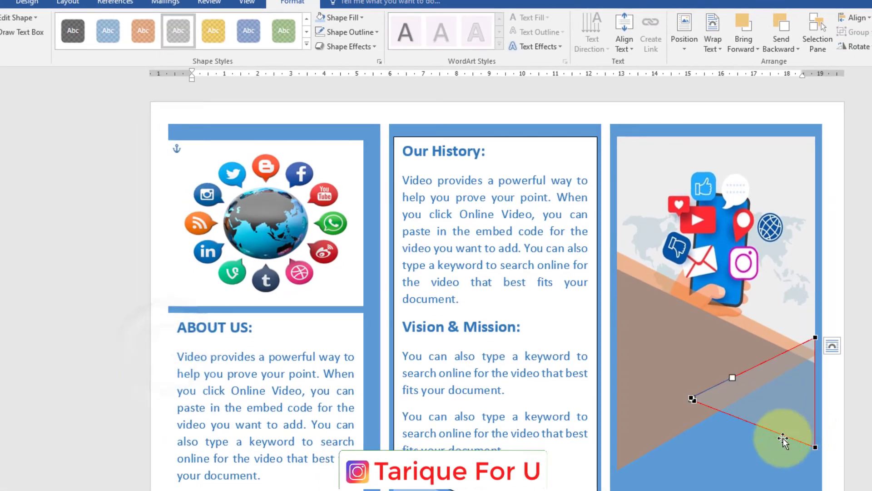
left_click(816, 447)
left_click_drag(815, 446, 819, 458)
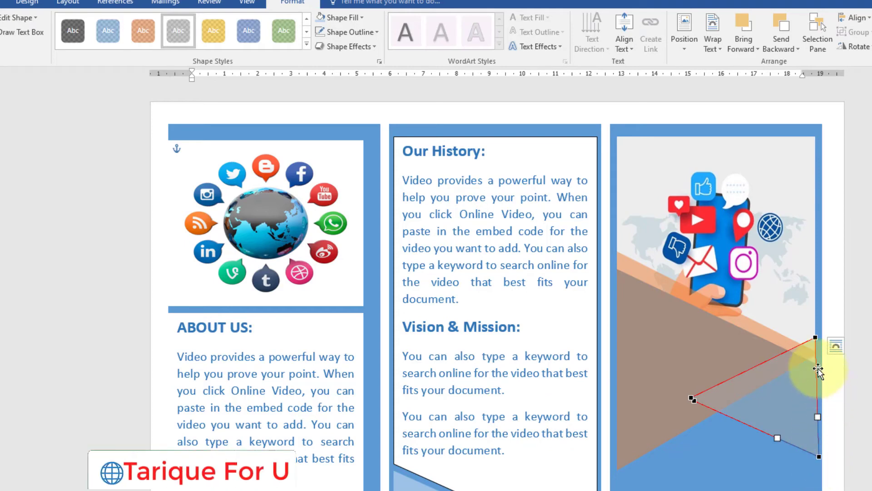
left_click_drag(816, 337, 815, 330)
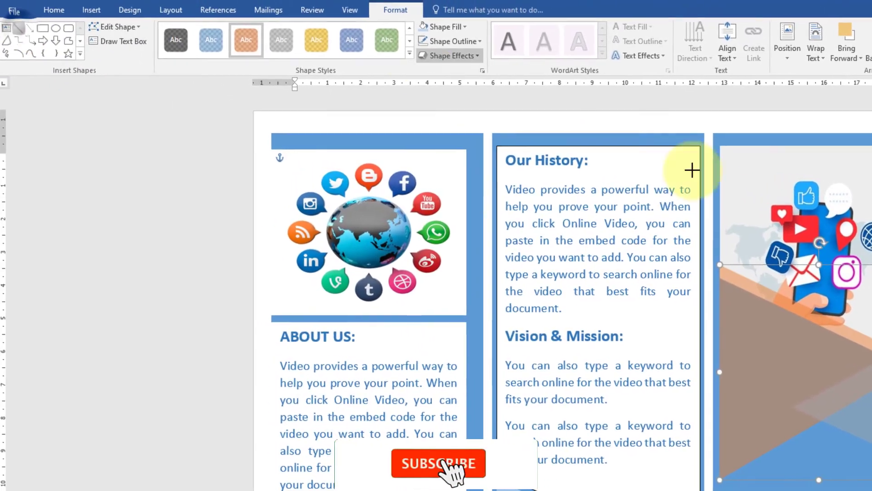
Draw a diagonal line across the right panel and give it an orange line style.
left_click(744, 276)
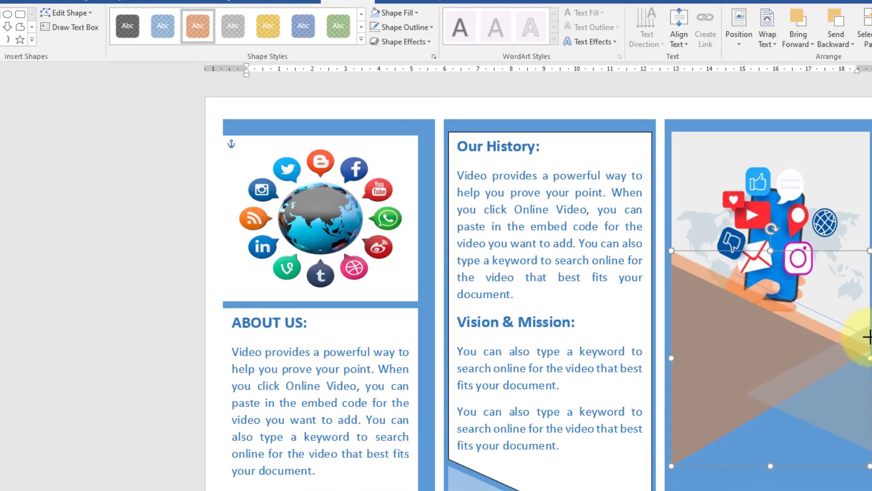
left_click_drag(868, 336, 869, 336)
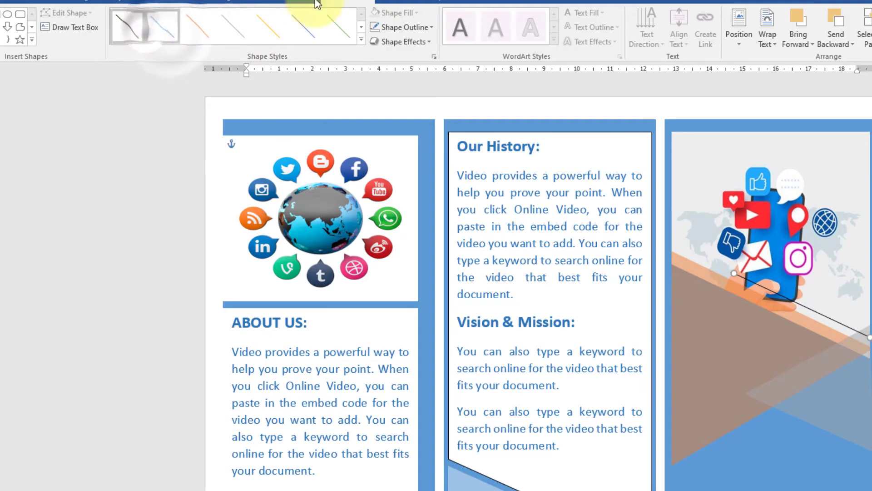
left_click(361, 39)
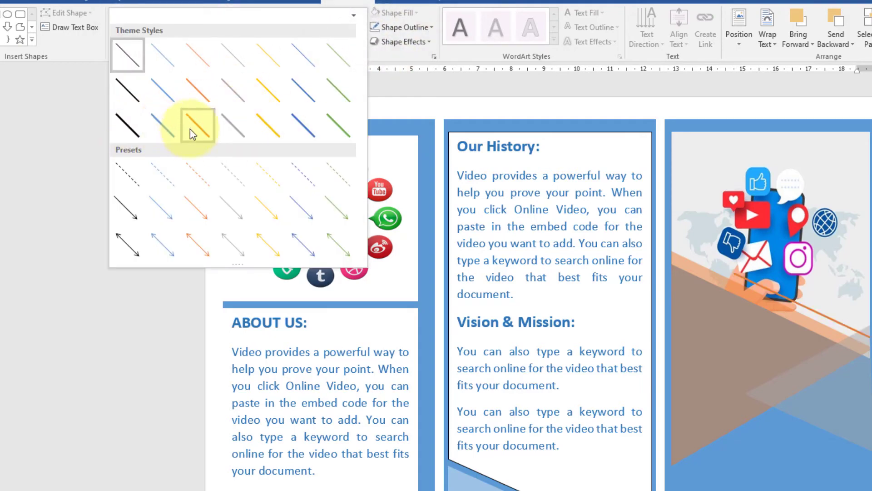
left_click(190, 129)
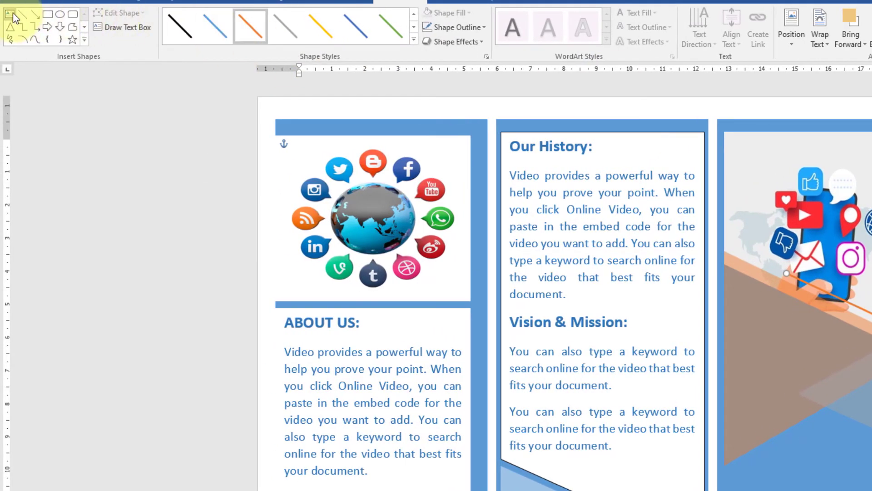
Draw a second diagonal line lower in the panel with a thin orange style.
left_click(22, 14)
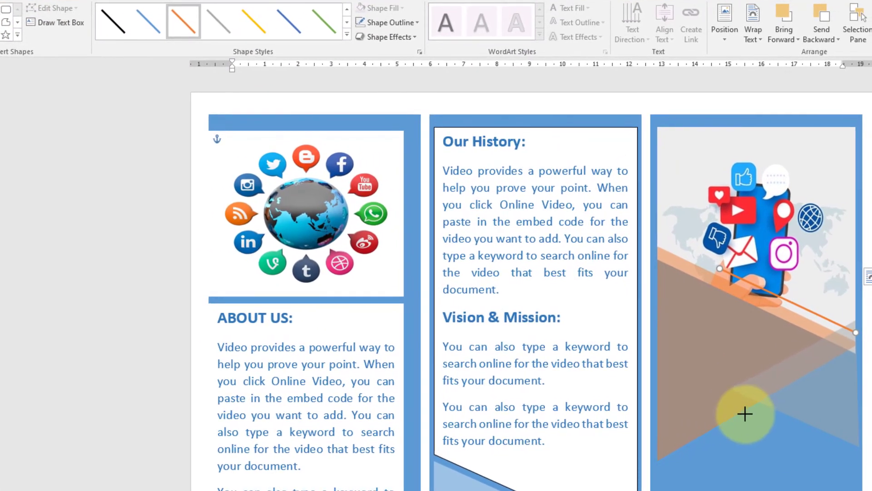
left_click_drag(726, 401, 832, 449)
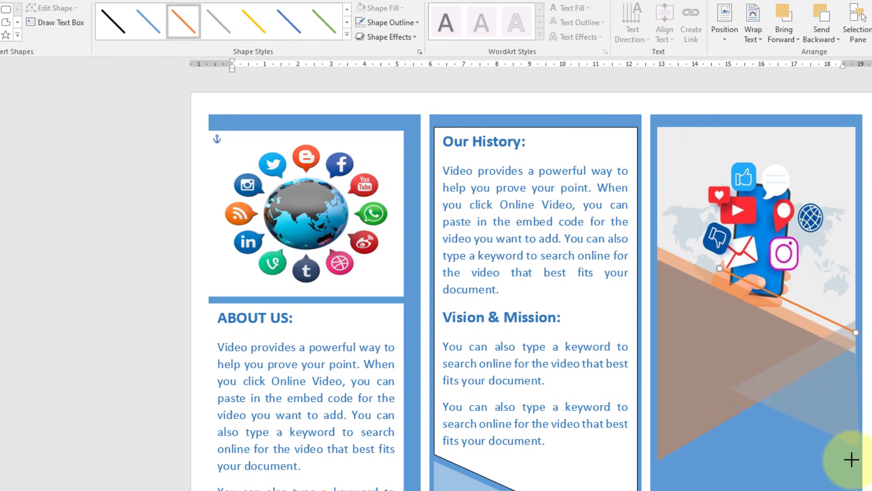
left_click_drag(852, 460, 852, 461)
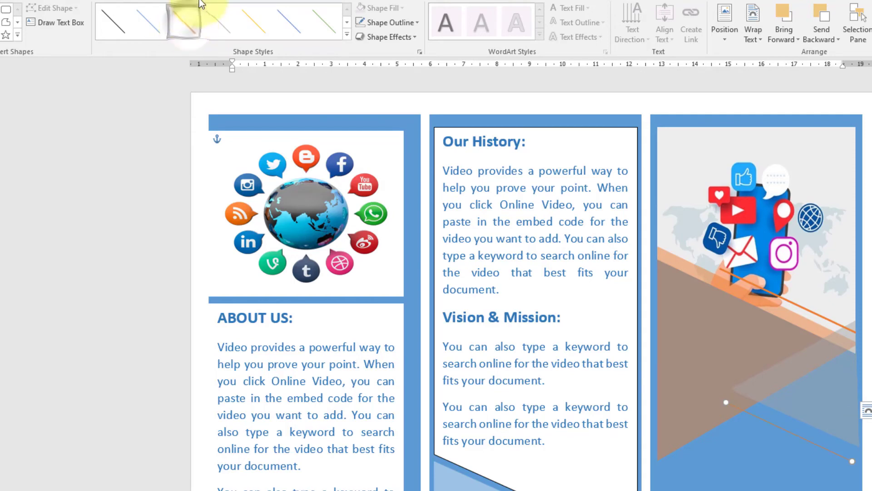
left_click(188, 24)
left_click(348, 35)
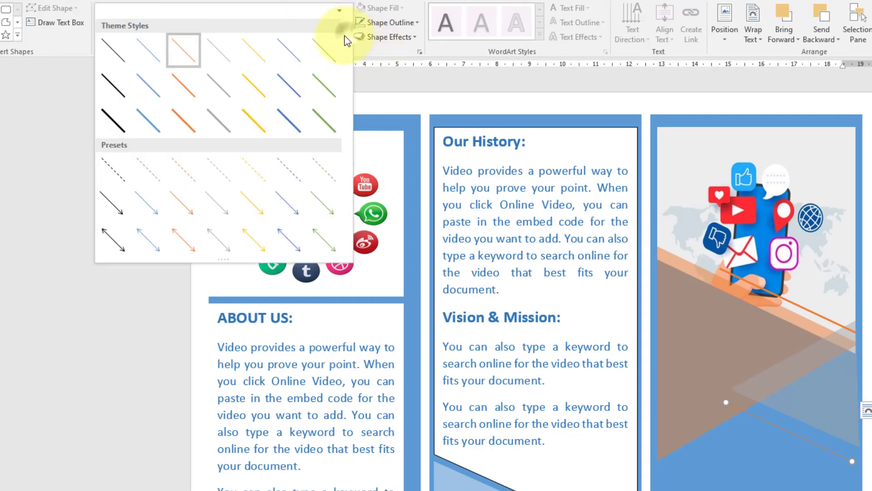
left_click(186, 119)
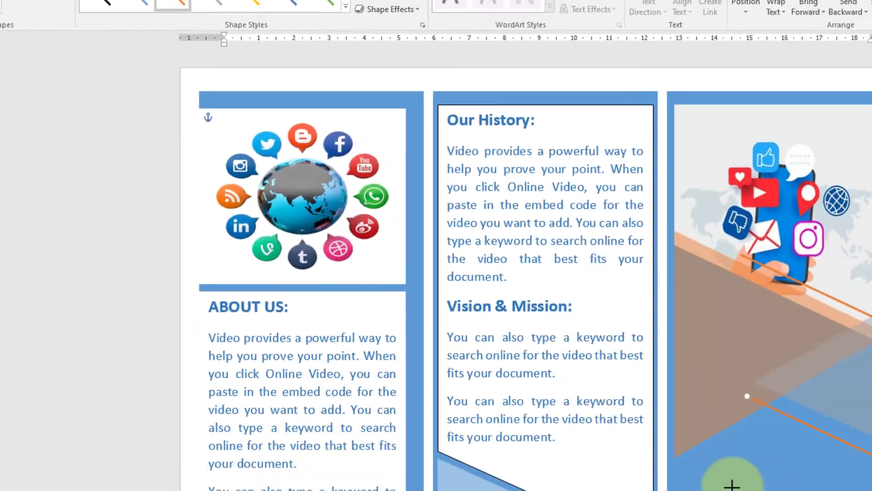
Draw a text box at the bottom of the right panel reading 'Logo' and 'Company Name'.
left_click_drag(600, 396, 622, 472)
type("Logo")
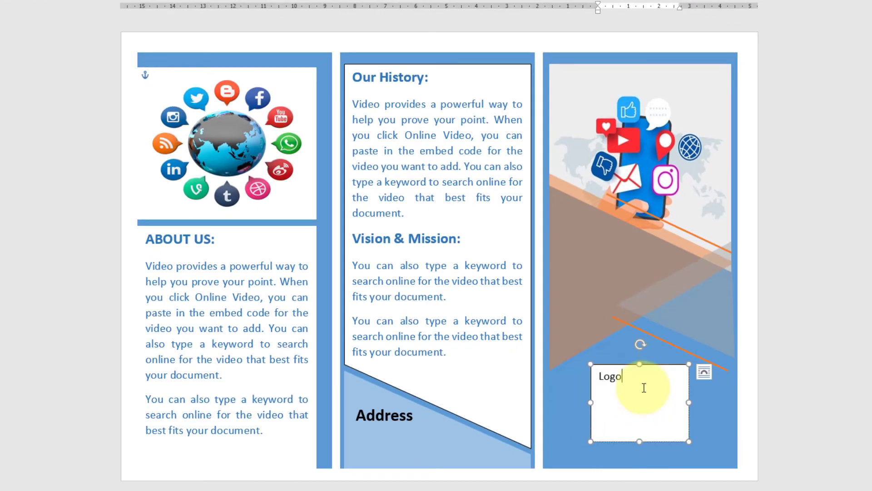
key("Return")
type("Company Name")
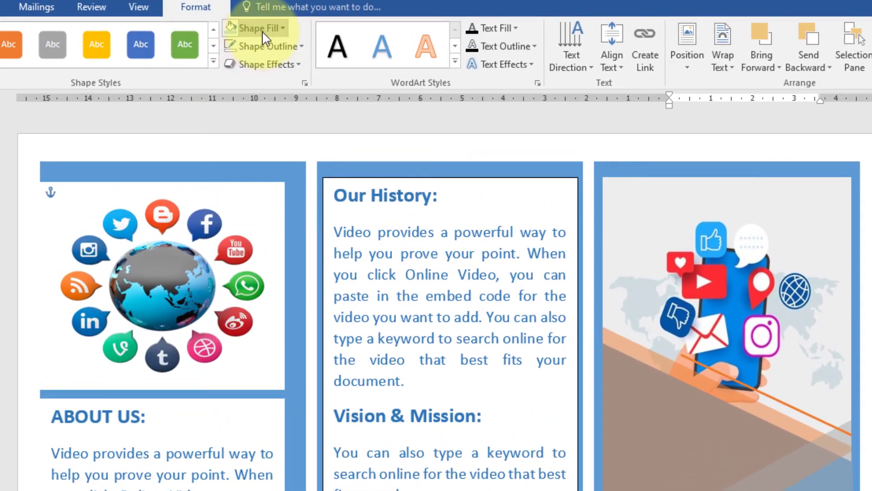
Set the Logo text box to no fill and no outline.
left_click(263, 30)
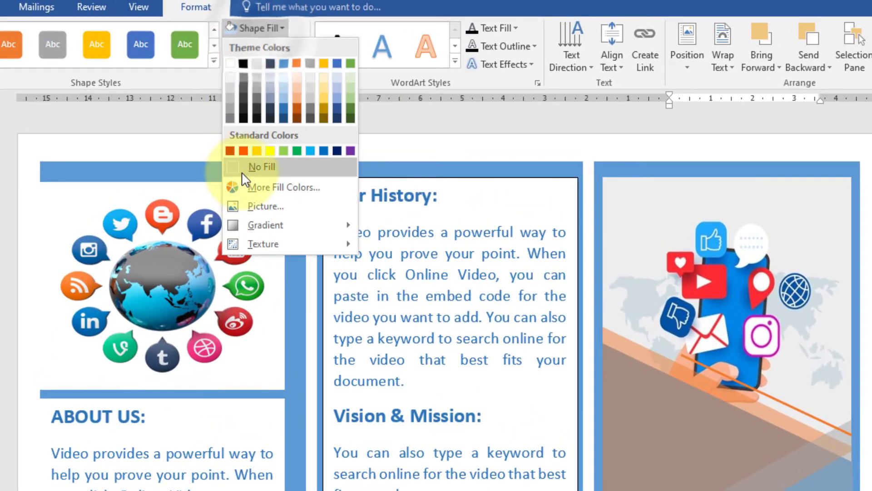
left_click(257, 166)
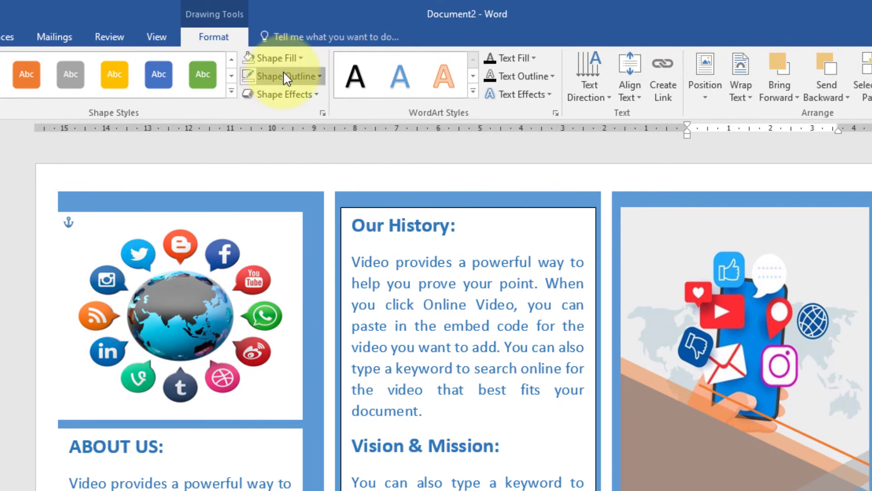
left_click(285, 77)
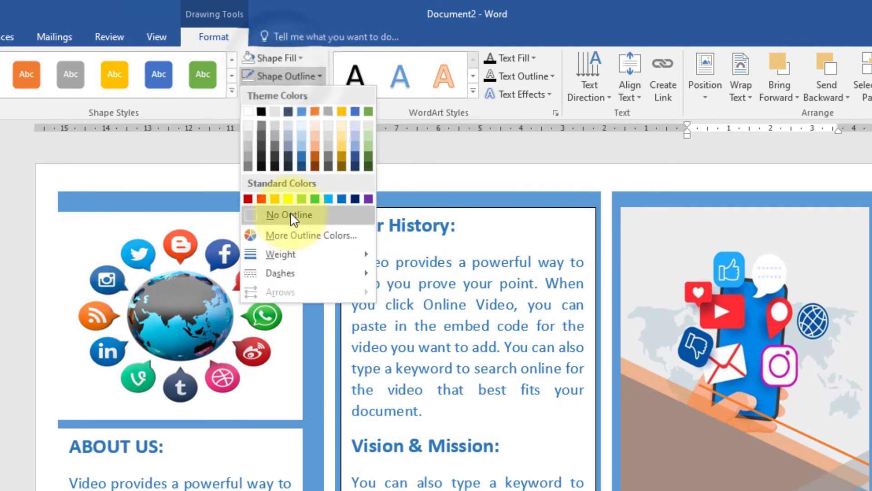
left_click(294, 216)
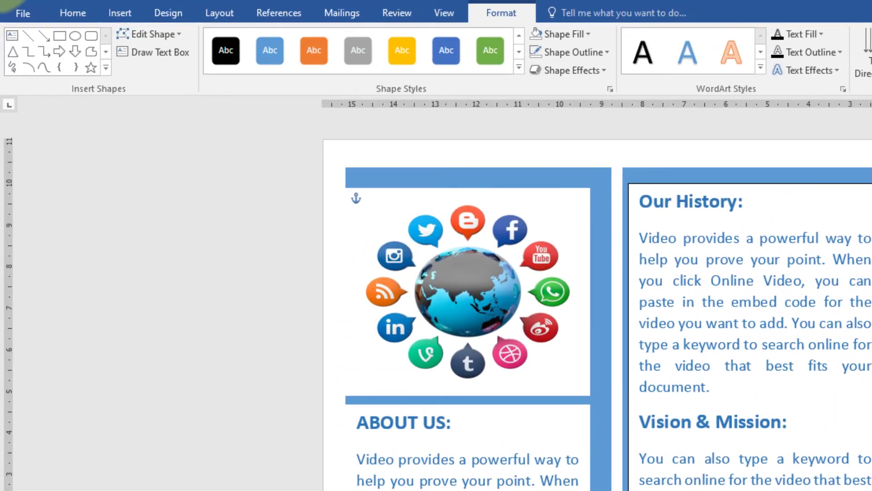
left_click(78, 14)
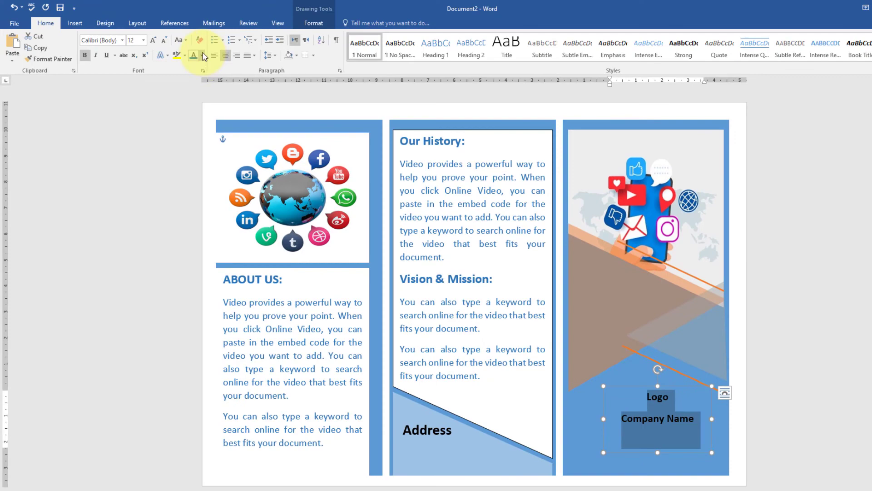
Apply a font colour to the selected text and give the Our History box a dark navy preset fill.
left_click(201, 55)
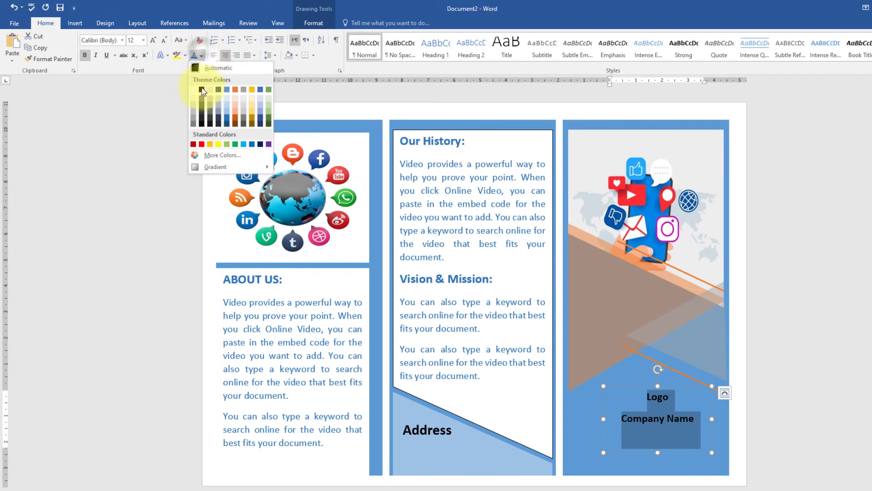
left_click(203, 91)
left_click(472, 130)
left_click(313, 23)
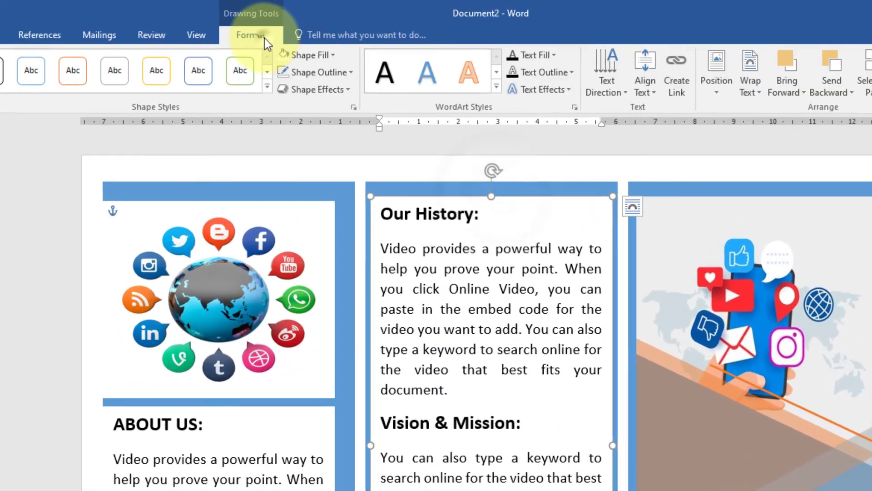
left_click(267, 86)
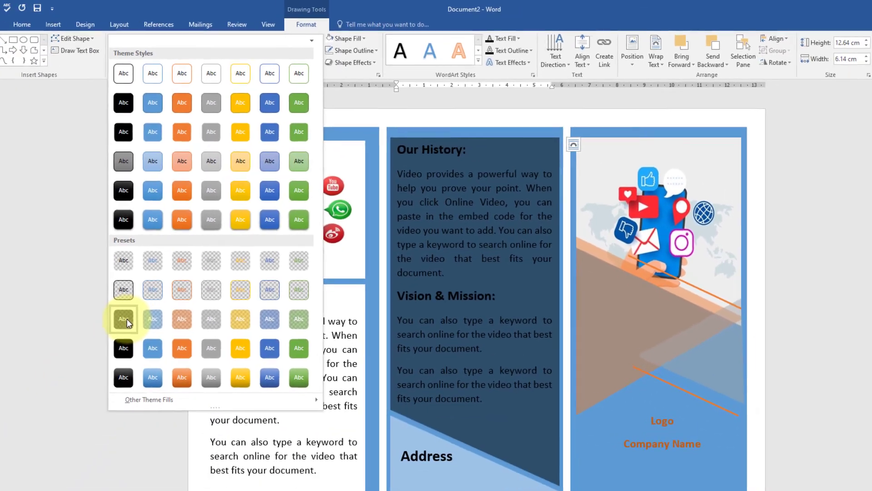
left_click(129, 315)
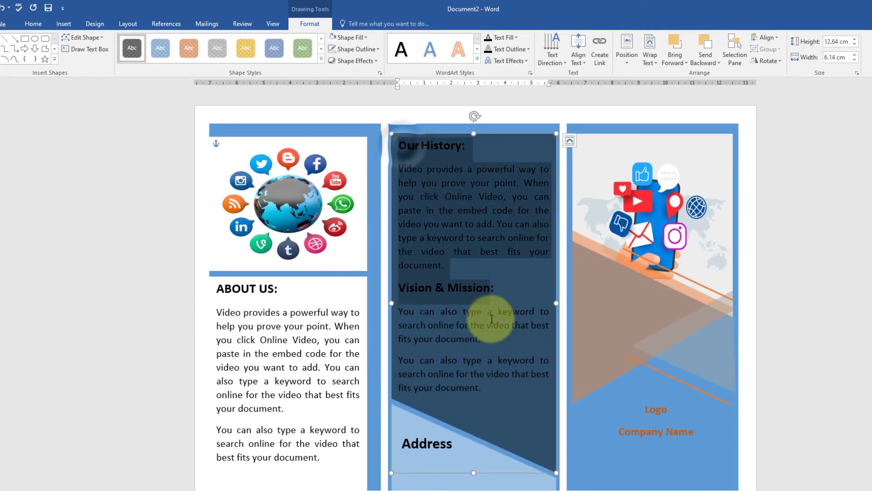
Make all the text in the Our History box white.
left_click_drag(404, 145, 499, 392)
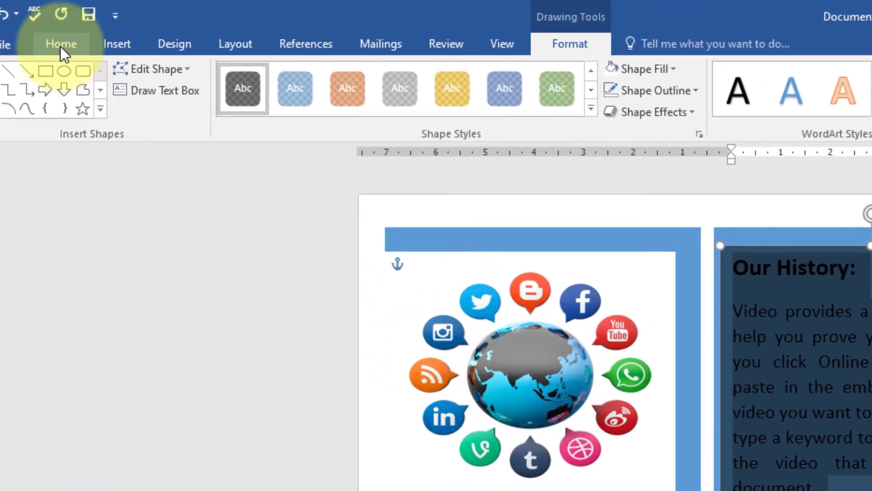
left_click(59, 43)
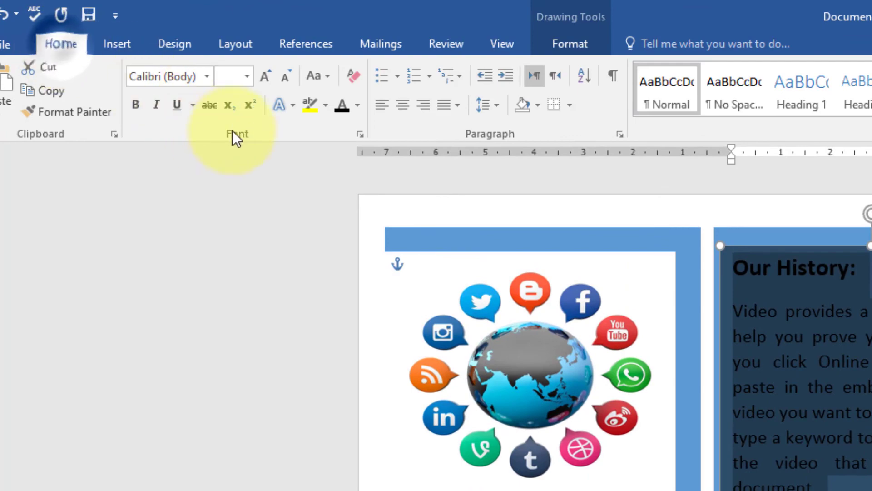
left_click(358, 106)
left_click(341, 167)
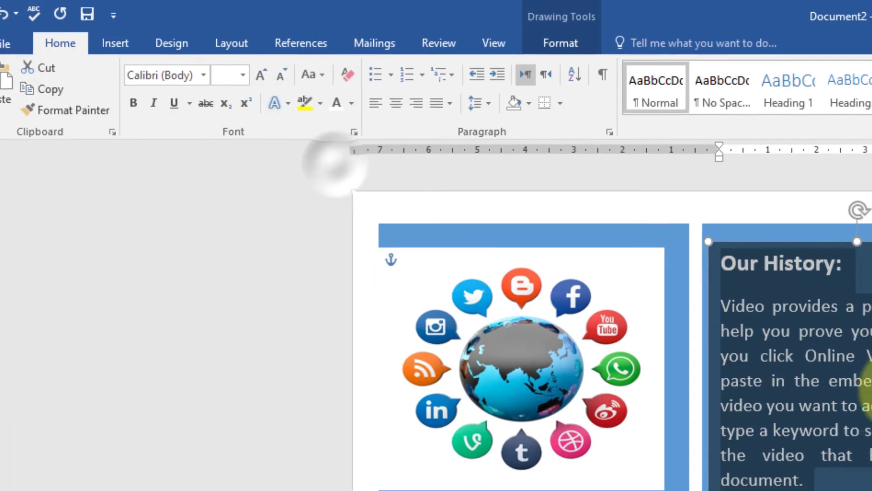
left_click(513, 313)
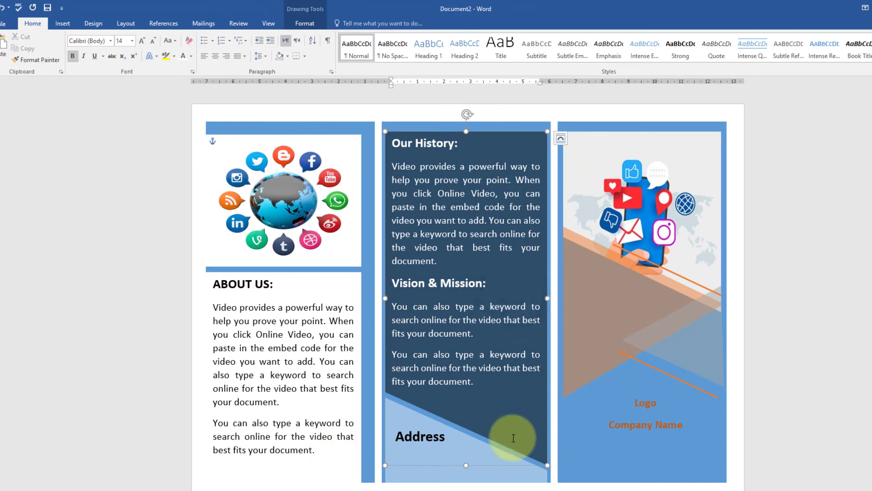
Give the right-panel triangle the dark navy shape style fill.
left_click(591, 294)
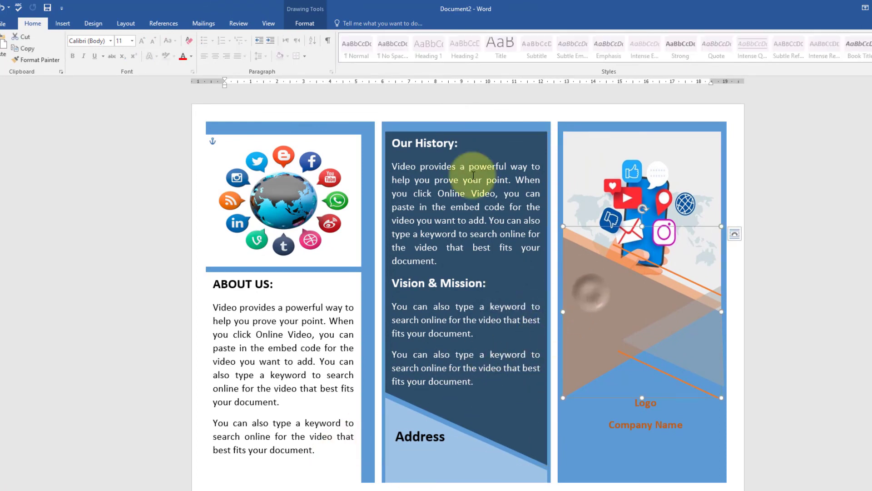
left_click(299, 20)
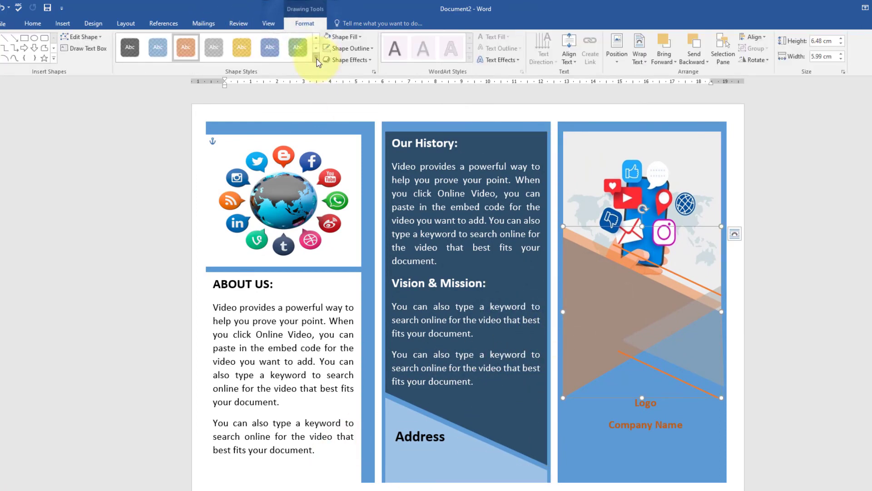
left_click(130, 46)
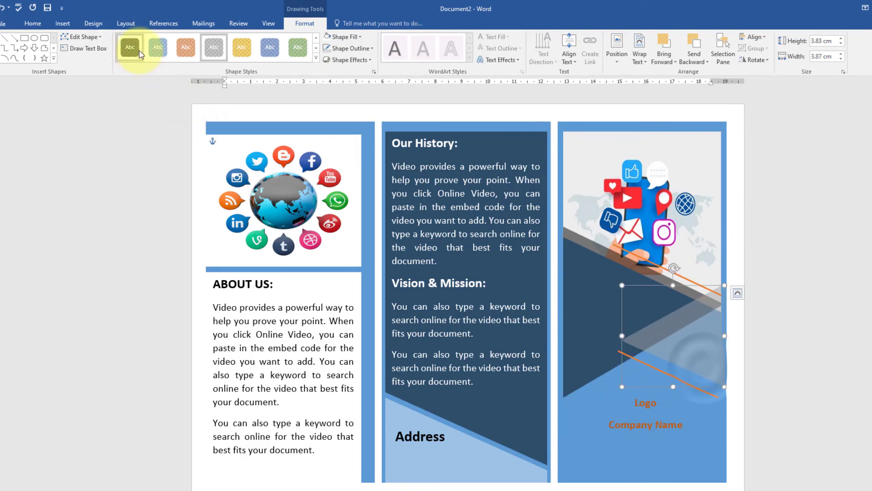
Turn the two orange accent lines black.
left_click(134, 48)
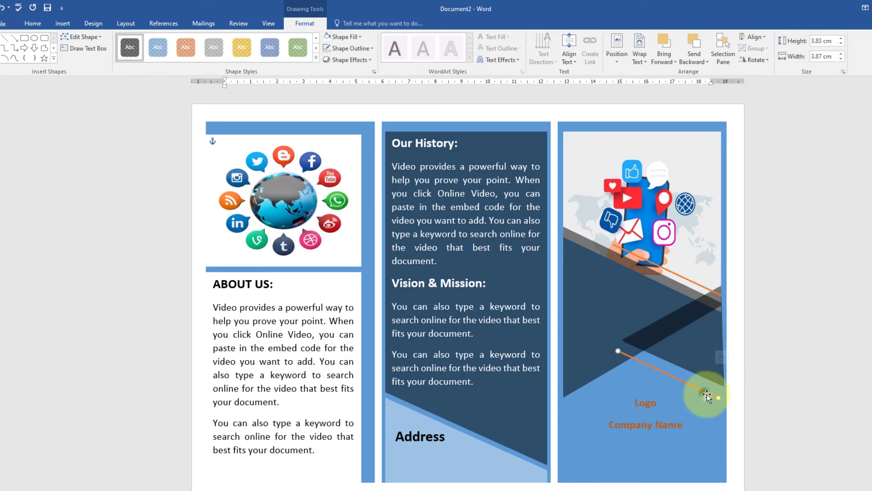
left_click_drag(707, 395, 708, 396)
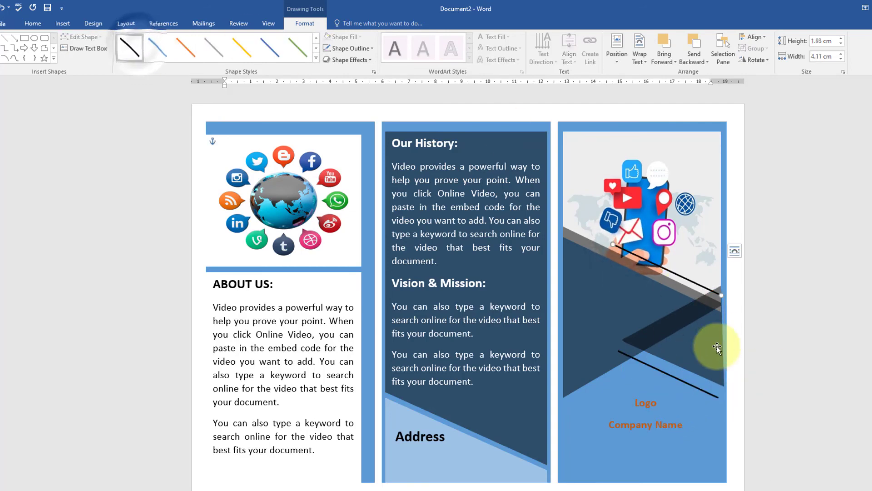
left_click(648, 408)
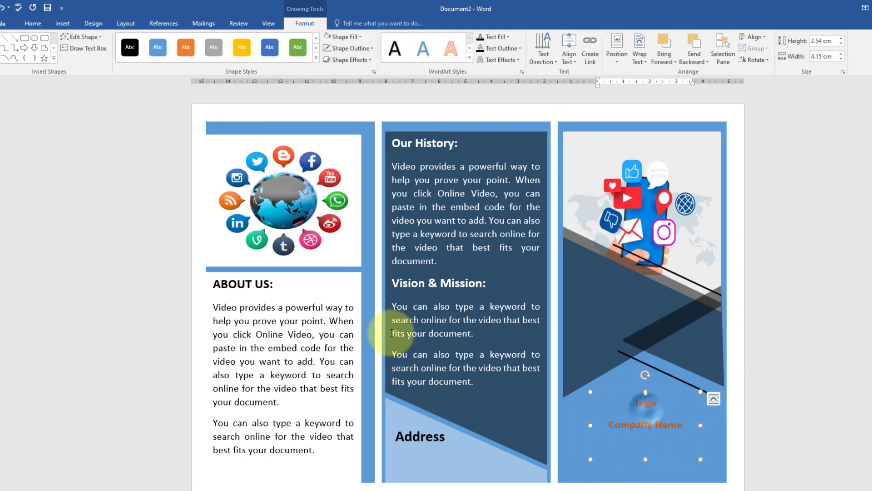
Change the light-blue Address triangle to the dark navy fill.
left_click(447, 459)
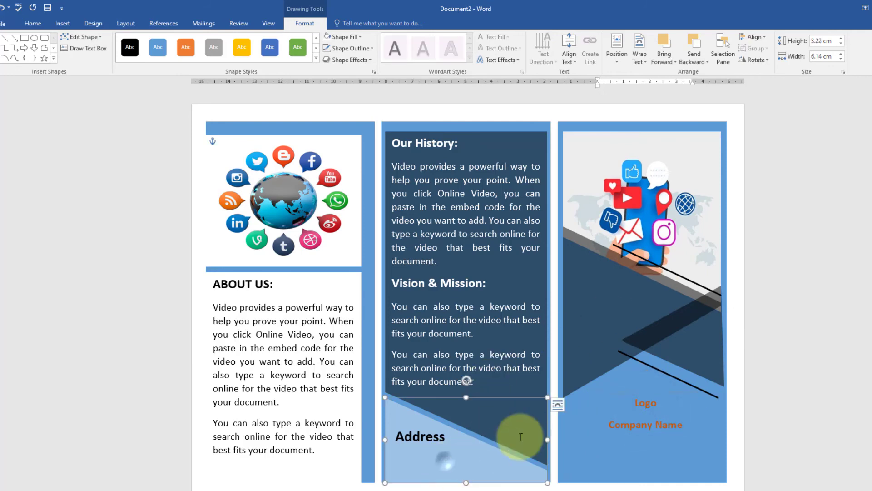
left_click(315, 62)
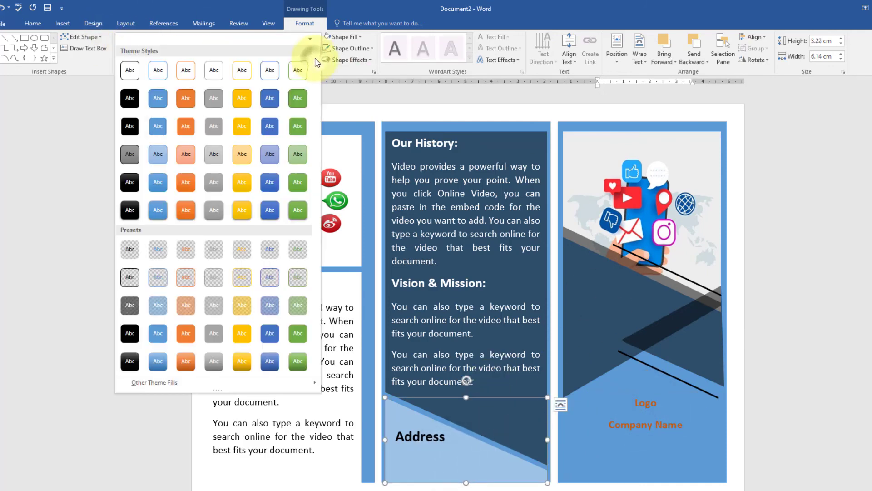
left_click(130, 301)
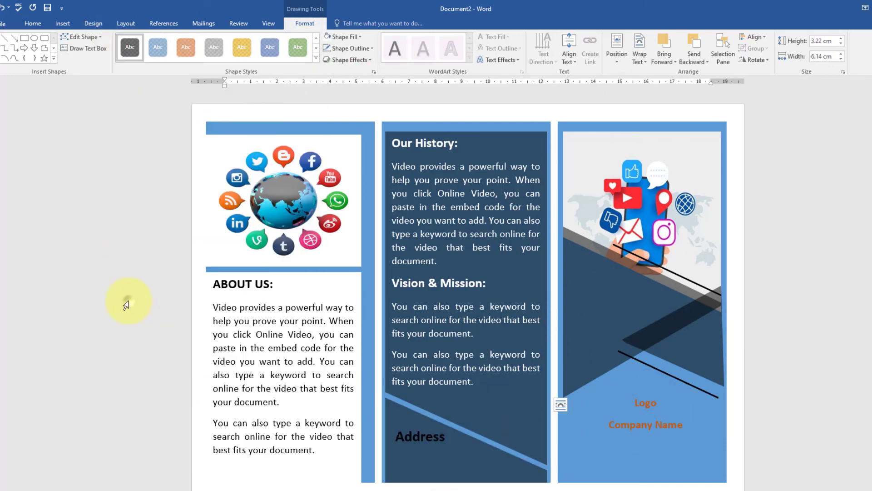
Make the Address heading text white.
left_click(448, 440)
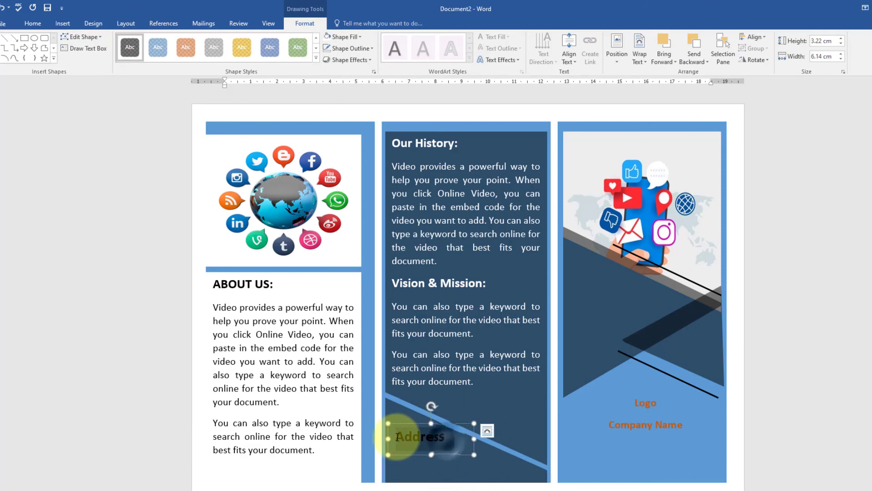
left_click(48, 26)
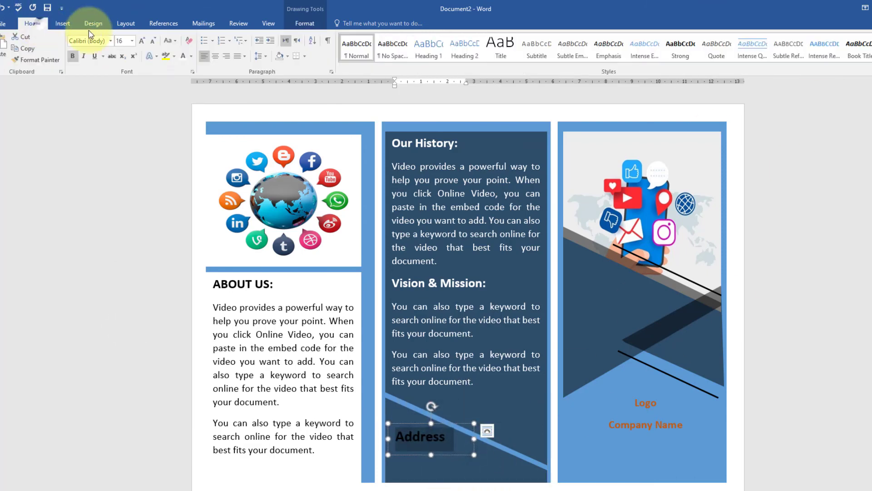
left_click(456, 478)
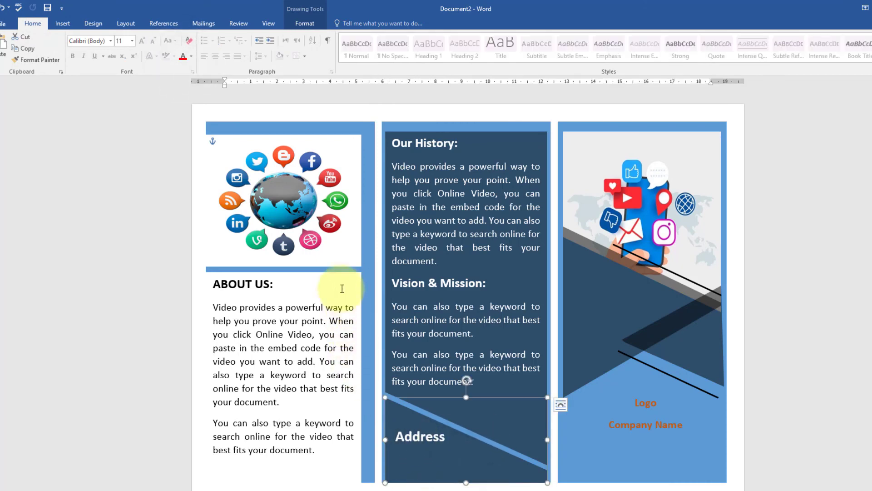
left_click(321, 279)
left_click(317, 274)
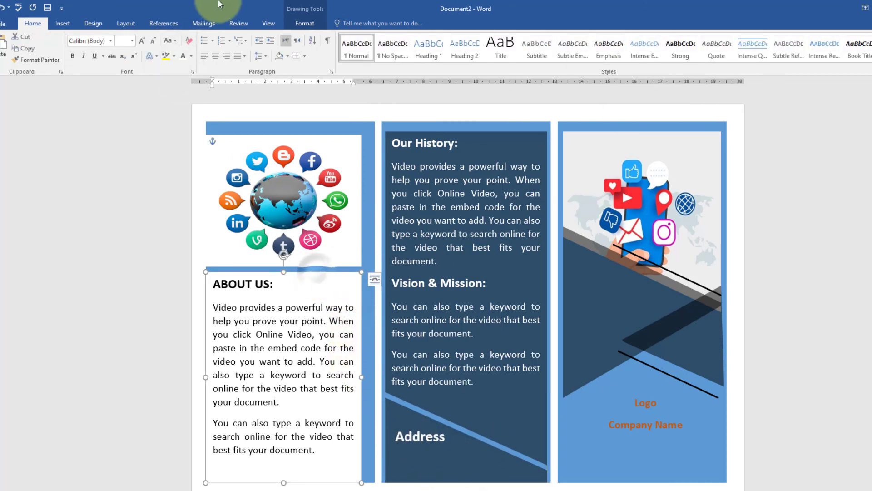
Apply the dark navy shape style to the About Us box.
left_click(318, 23)
left_click(317, 59)
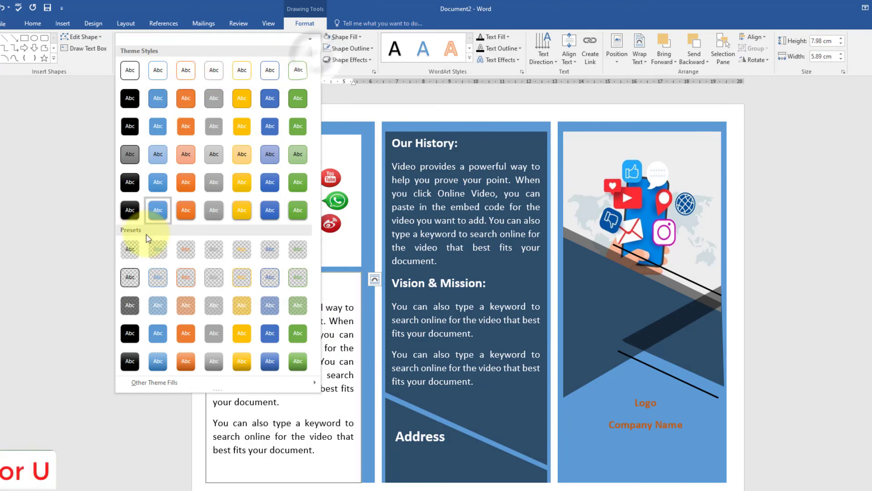
left_click(129, 303)
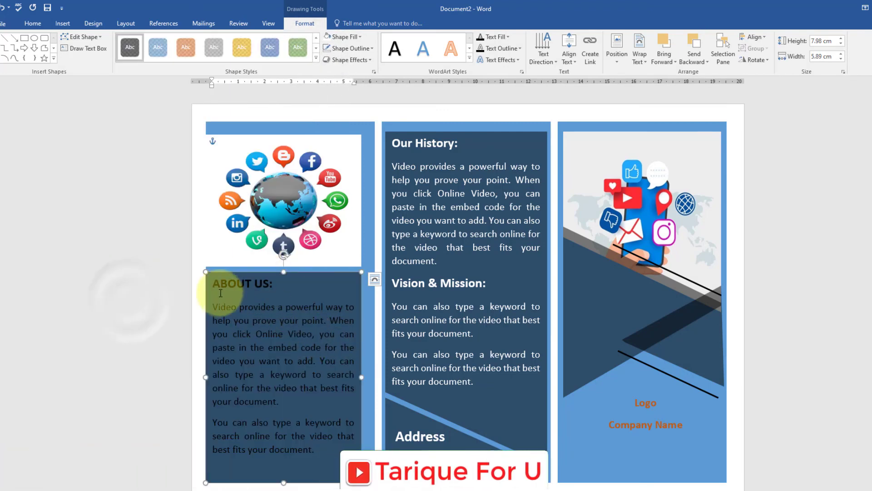
Make all the About Us text white.
left_click_drag(218, 289, 312, 458)
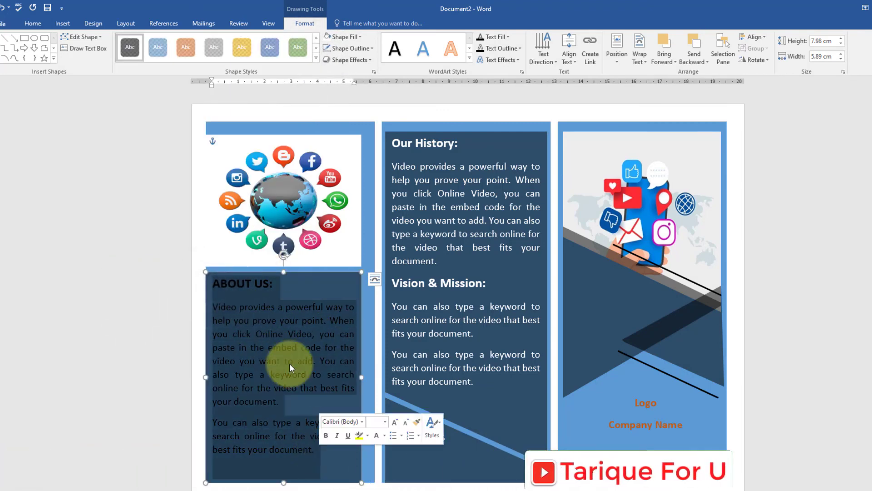
left_click(34, 29)
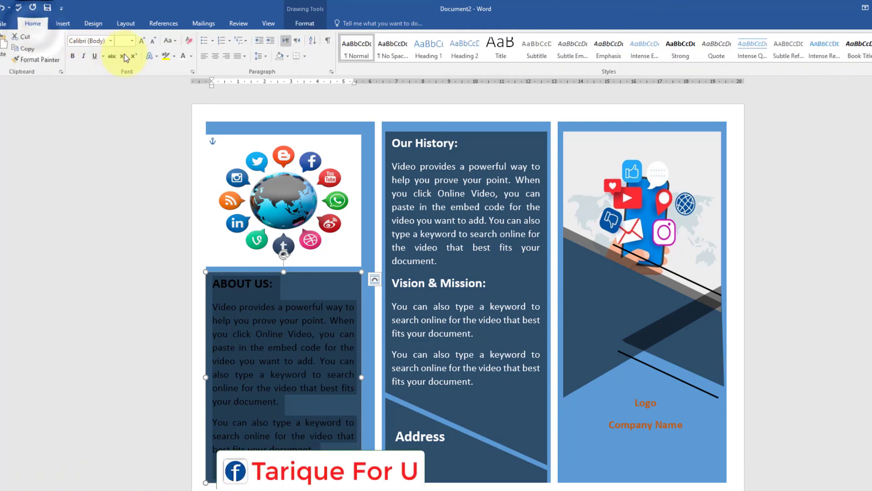
left_click(183, 56)
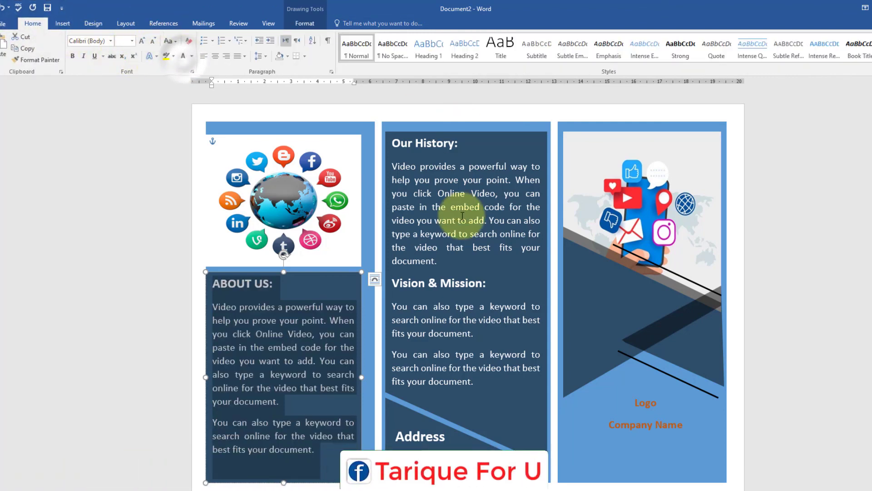
left_click(341, 285)
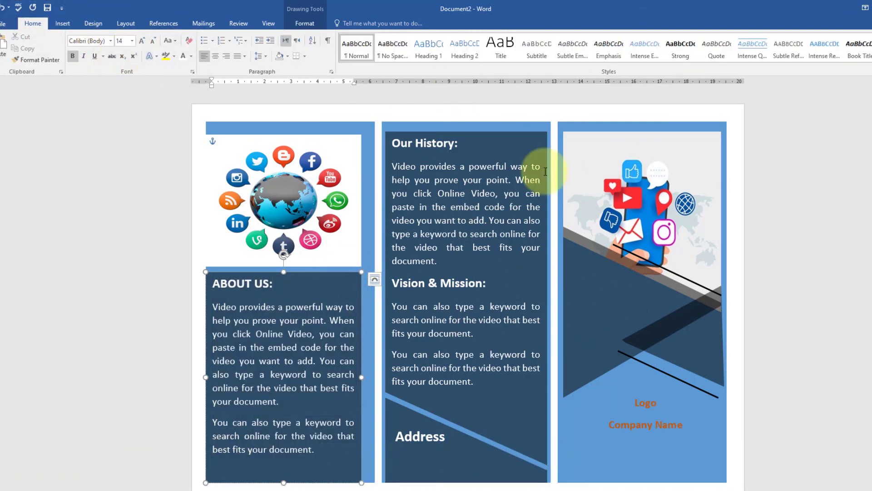
Turn the Logo and Company Name text white.
left_click(682, 427)
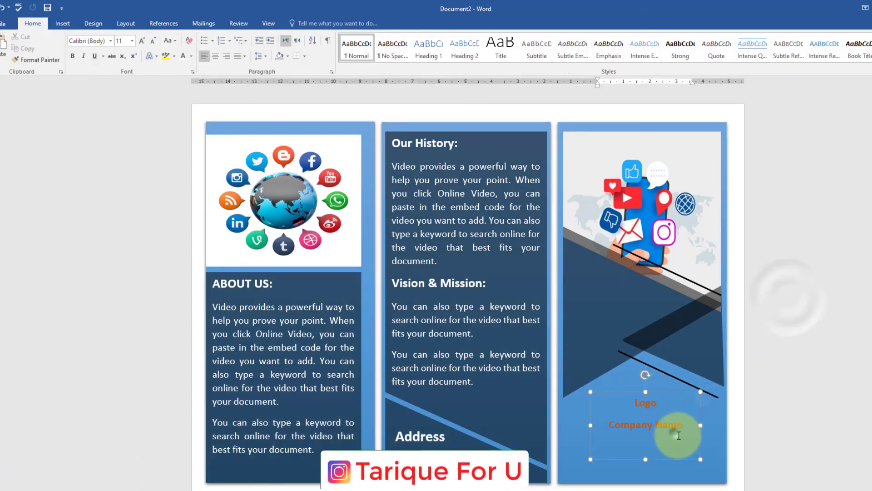
left_click_drag(686, 430, 590, 399)
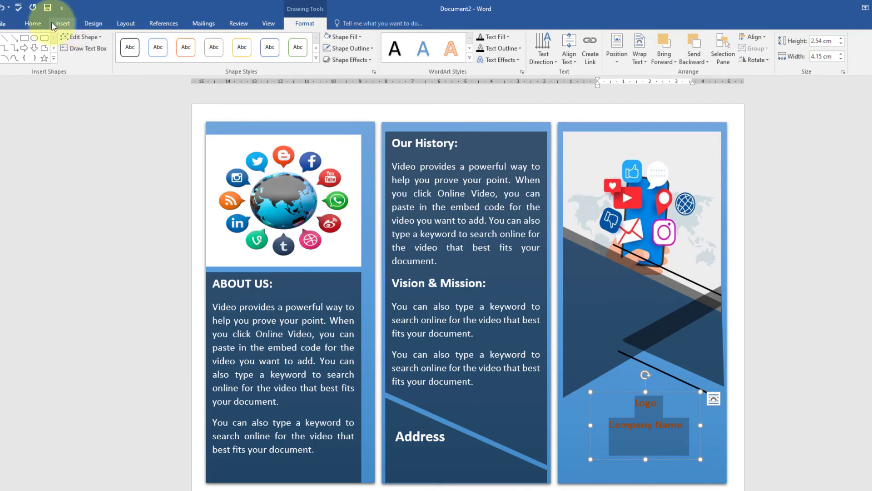
left_click(37, 23)
left_click(184, 56)
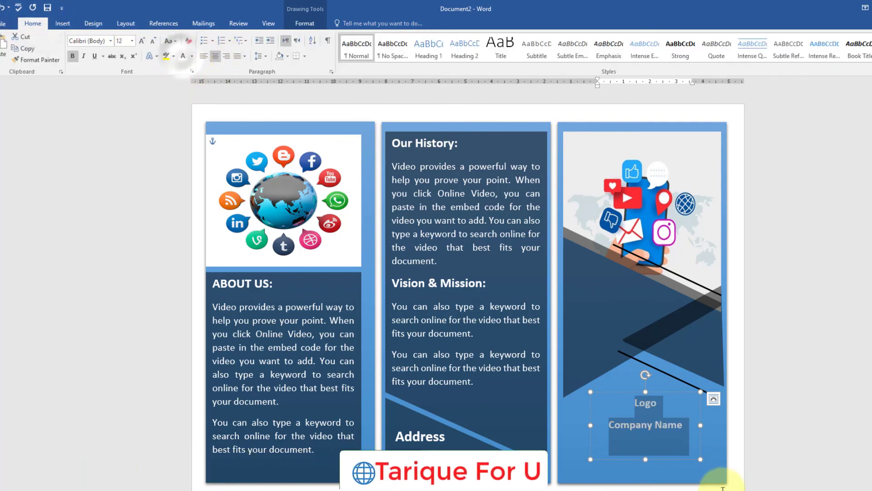
left_click(679, 473)
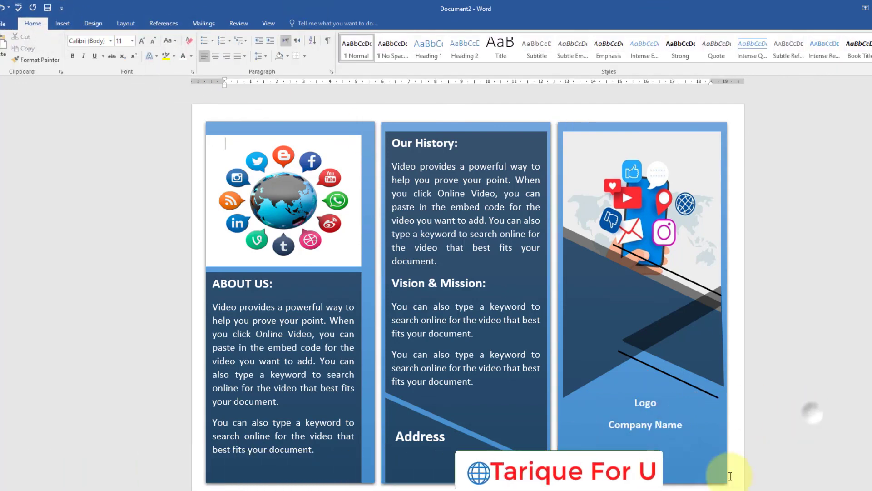